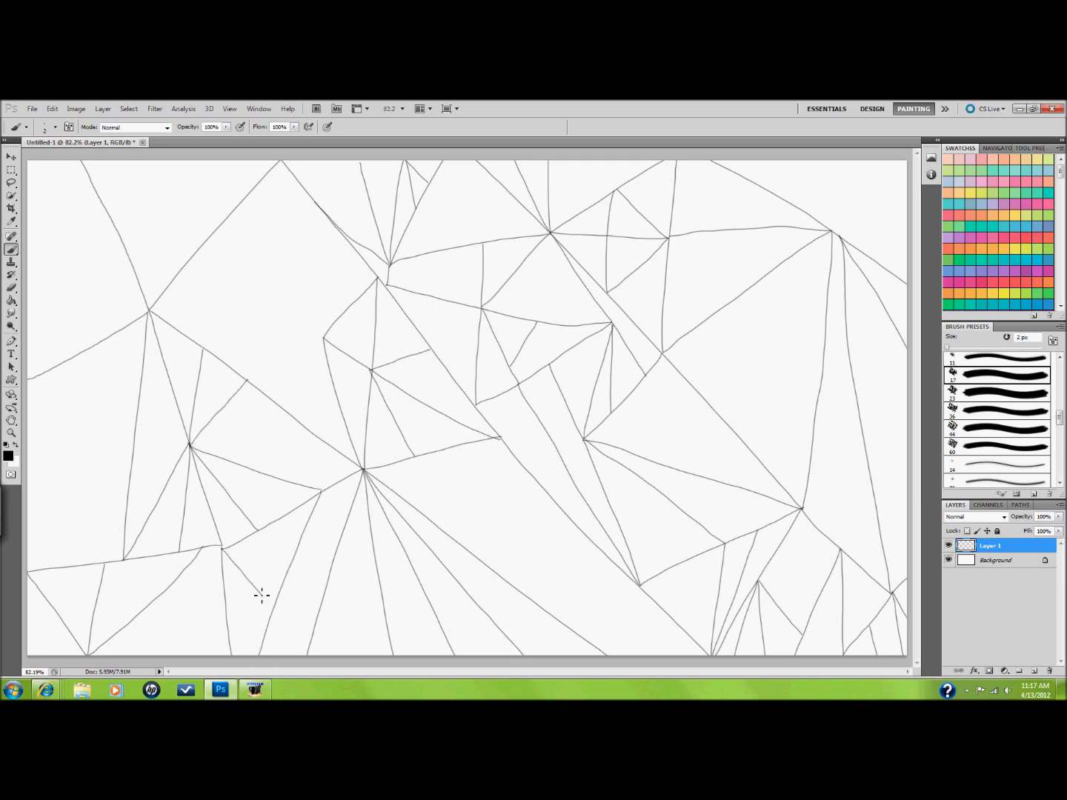
# - Add a new empty Layer 2 beneath the line-drawing Layer 1
pyautogui.hotkey('ctrl', 'shift', 'alt', 'n')
pyautogui.click(1005, 414)
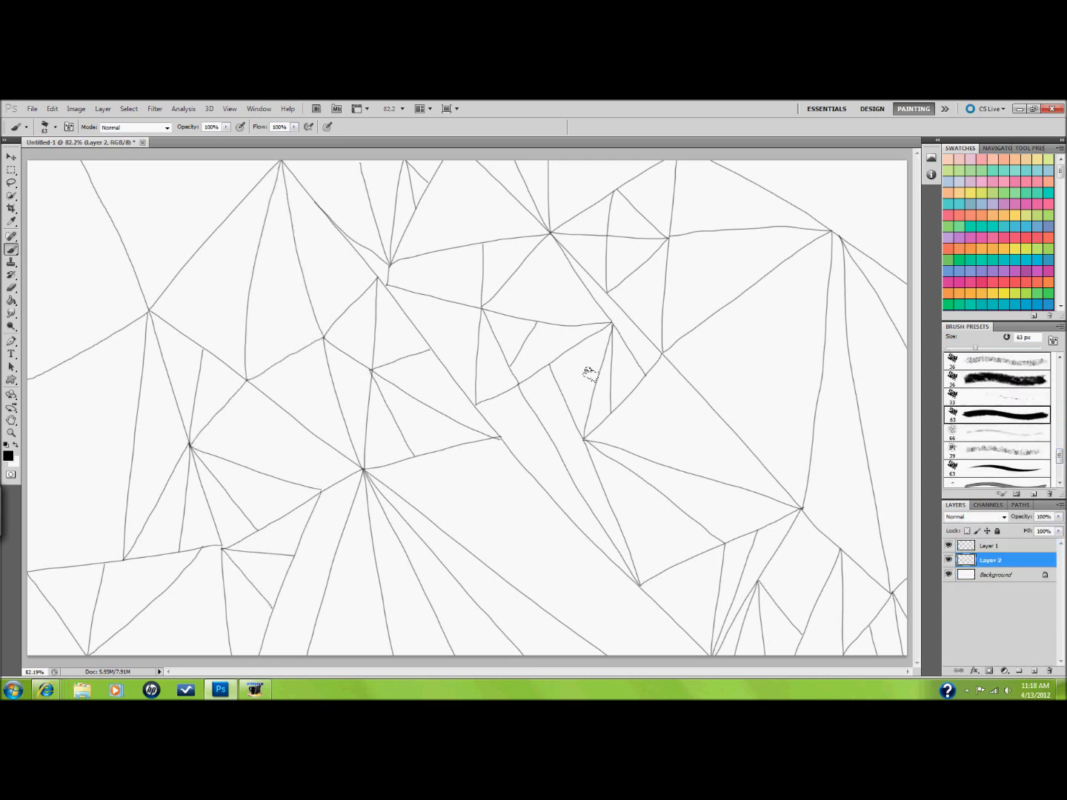
# - With the Mixer Brush active and dark maroon chosen, fill Layer 2 with pink
pyautogui.click(11, 249)
pyautogui.click(44, 281)
pyautogui.click(8, 456)
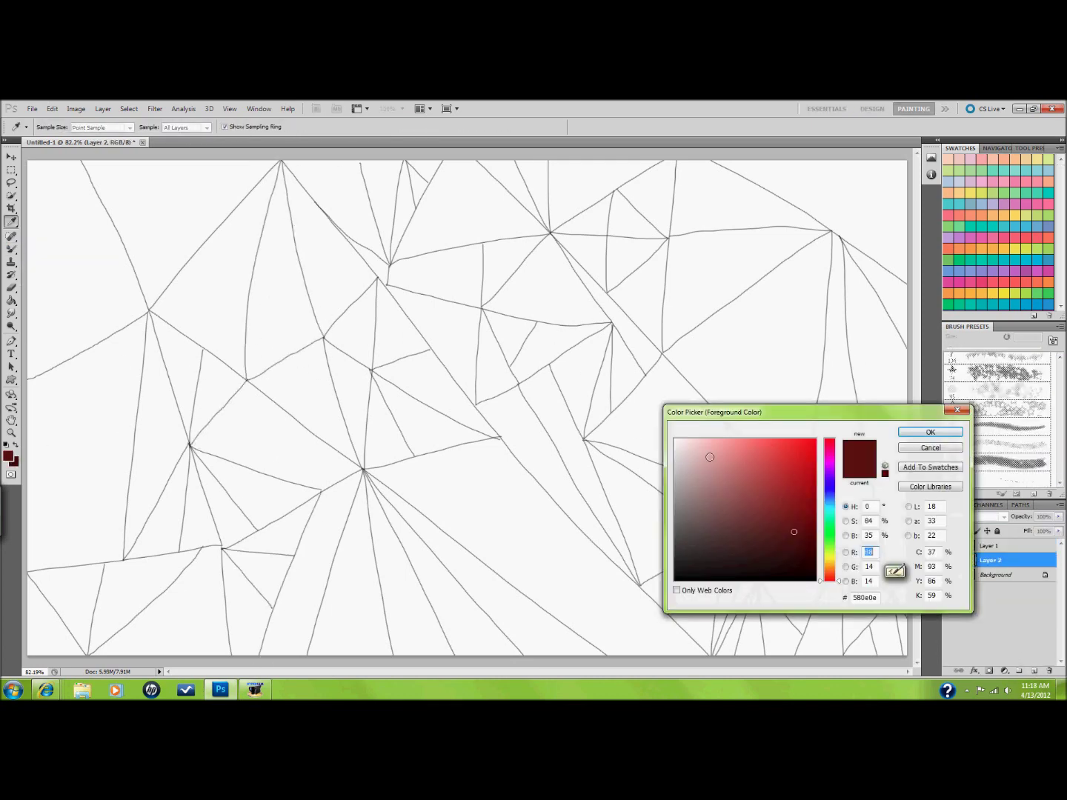
pyautogui.press('Return')
pyautogui.hotkey('alt', 'BackSpace')
# - Paint maroon and light red watercolour into the left and upper triangles
pyautogui.press('x')
pyautogui.moveTo(40, 295); pyautogui.dragTo(80, 357)
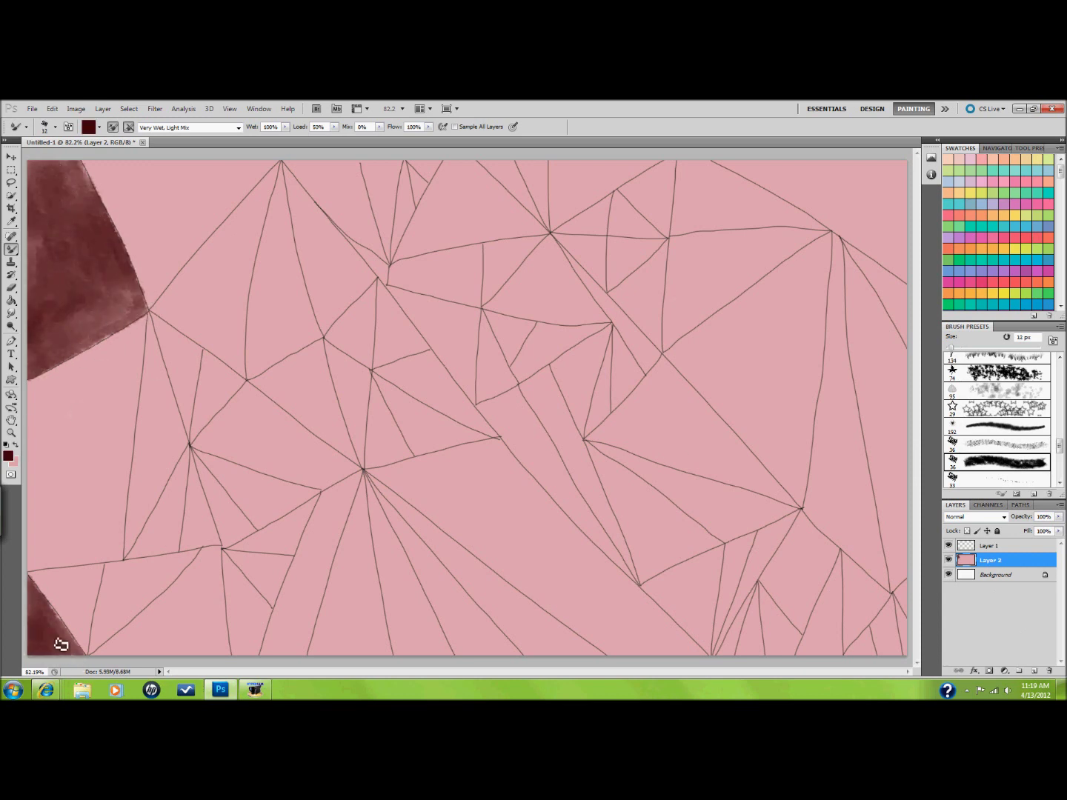
pyautogui.moveTo(233, 575); pyautogui.dragTo(254, 630)
pyautogui.moveTo(372, 636)
pyautogui.mouseDown()
pyautogui.moveTo(431, 623)
pyautogui.moveTo(381, 535)
pyautogui.moveTo(401, 584)
pyautogui.mouseUp()
pyautogui.moveTo(339, 369); pyautogui.dragTo(336, 361)
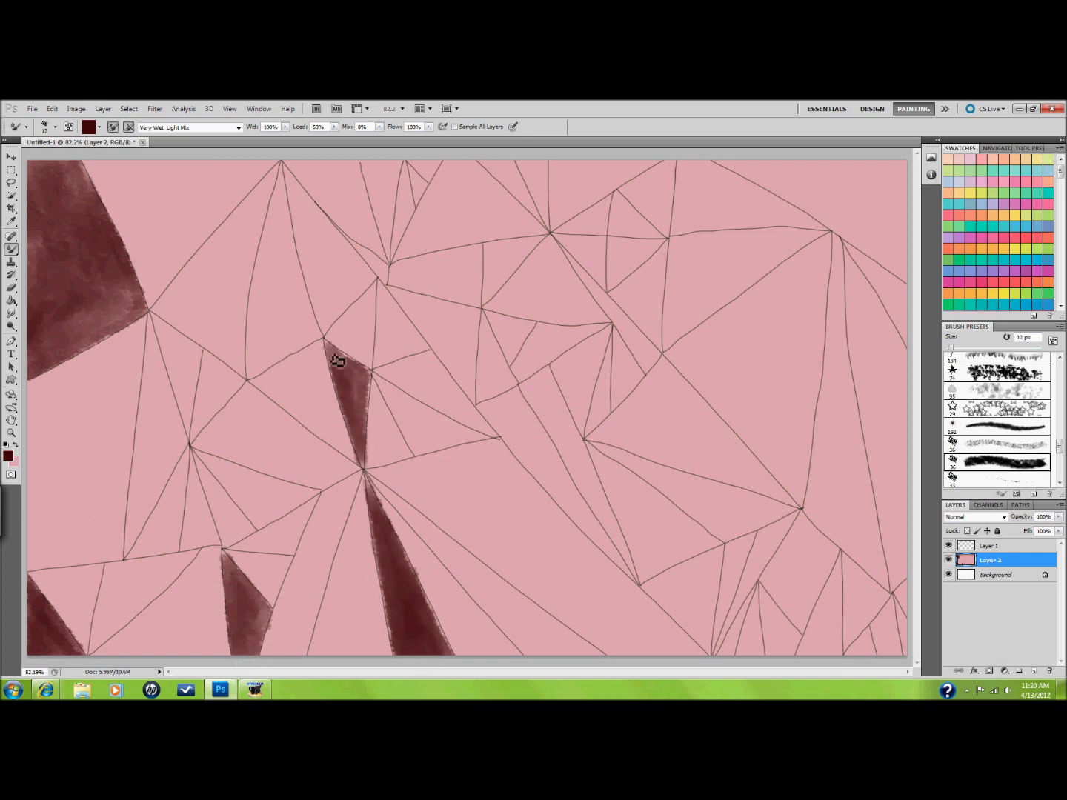
pyautogui.moveTo(203, 477); pyautogui.dragTo(236, 541)
pyautogui.moveTo(252, 367)
pyautogui.mouseDown()
pyautogui.moveTo(274, 226)
pyautogui.moveTo(312, 336)
pyautogui.moveTo(289, 222)
pyautogui.mouseUp()
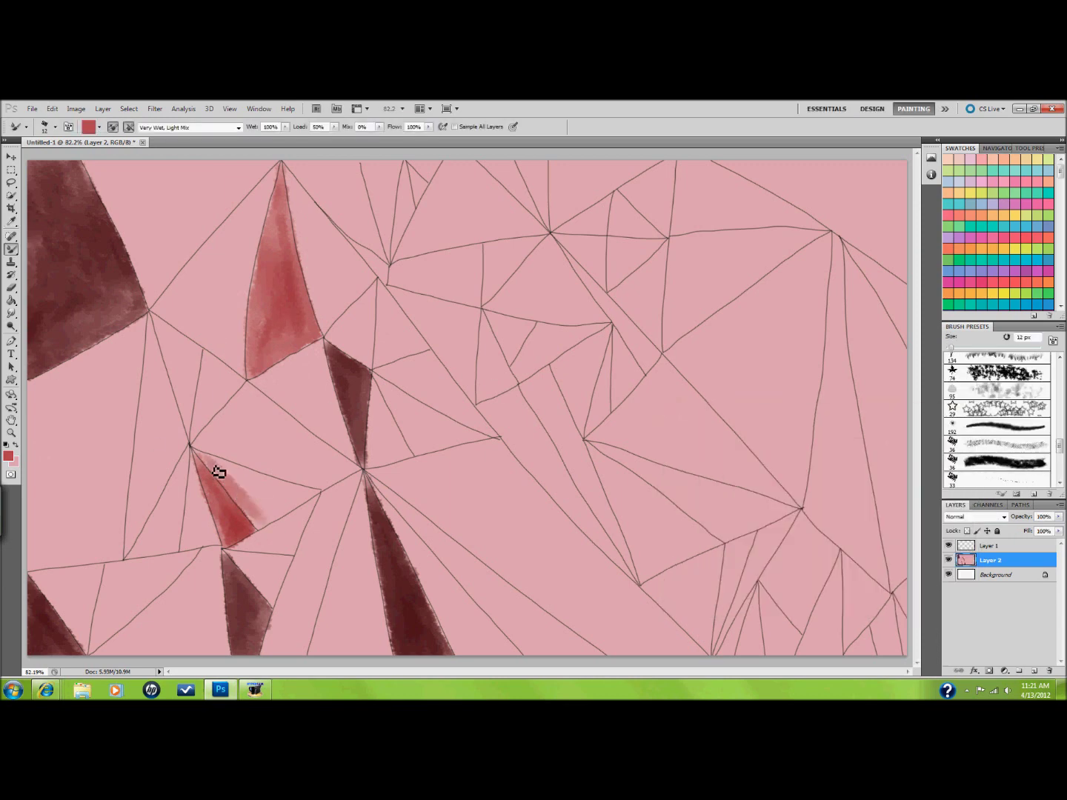
pyautogui.moveTo(215, 470); pyautogui.dragTo(274, 497)
pyautogui.moveTo(159, 322)
pyautogui.mouseDown()
pyautogui.moveTo(188, 364)
pyautogui.moveTo(162, 315)
pyautogui.moveTo(236, 348)
pyautogui.moveTo(178, 326)
pyautogui.mouseUp()
pyautogui.moveTo(174, 519)
pyautogui.mouseDown()
pyautogui.moveTo(178, 488)
pyautogui.moveTo(211, 607)
pyautogui.moveTo(198, 578)
pyautogui.moveTo(209, 659)
pyautogui.mouseUp()
# - Wash light pink, greyish pink and brighter pink into the central and left triangles
pyautogui.keyDown('alt'); pyautogui.click(400, 379); pyautogui.keyUp('alt')
pyautogui.moveTo(357, 481); pyautogui.dragTo(310, 637)
pyautogui.moveTo(170, 518)
pyautogui.mouseDown()
pyautogui.moveTo(175, 469)
pyautogui.moveTo(117, 364)
pyautogui.mouseUp()
pyautogui.moveTo(45, 574); pyautogui.dragTo(88, 604)
pyautogui.keyDown('alt'); pyautogui.click(263, 541); pyautogui.keyUp('alt')
pyautogui.moveTo(234, 560); pyautogui.dragTo(284, 572)
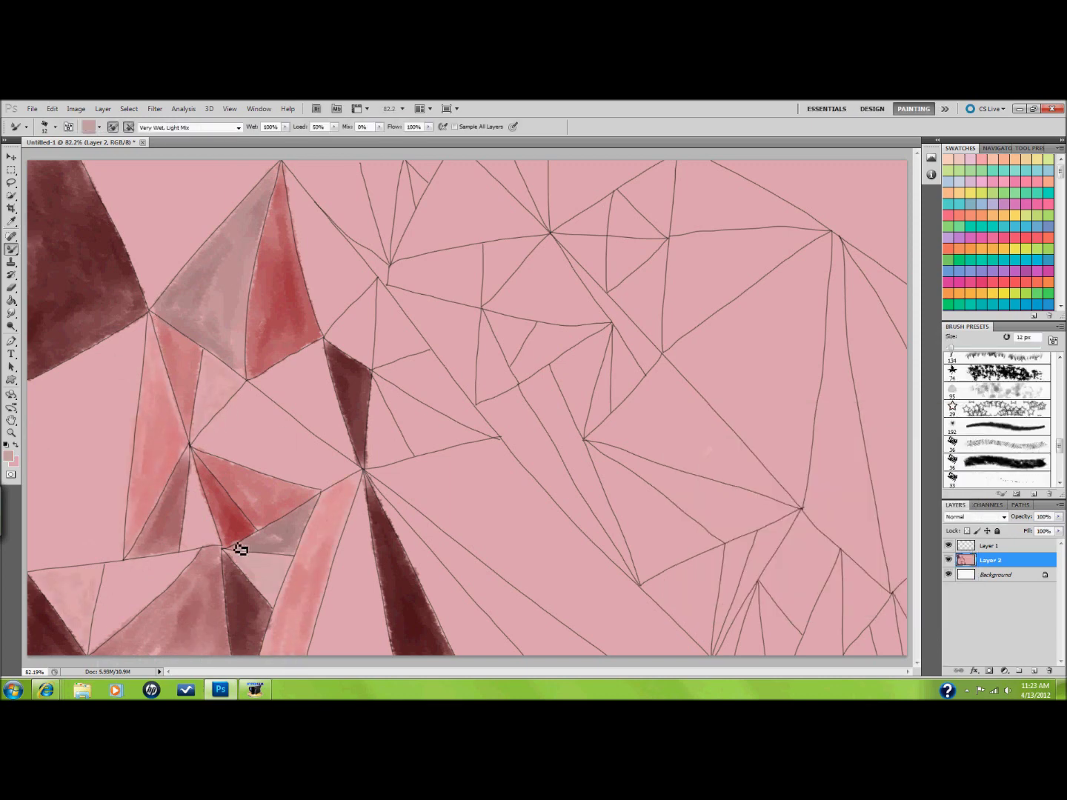
pyautogui.moveTo(45, 400); pyautogui.dragTo(49, 538)
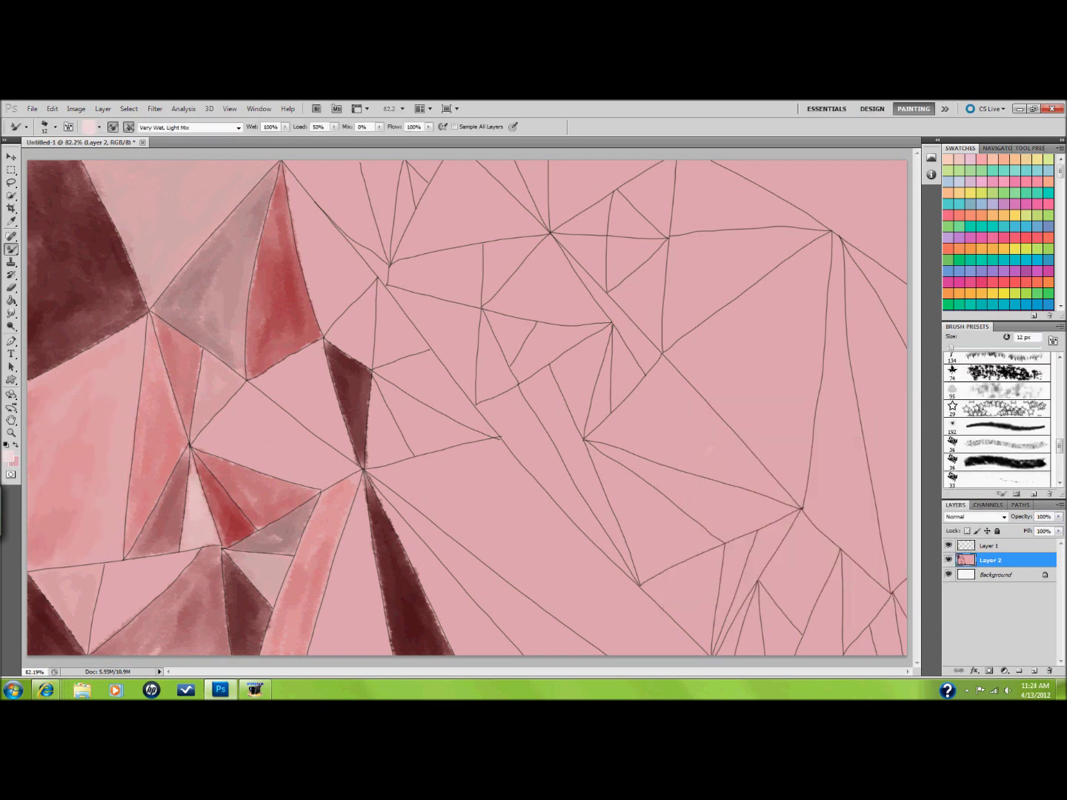
pyautogui.moveTo(200, 503); pyautogui.dragTo(255, 436)
# - Paint darker red near the centre and dark brown into the lower-right triangle
pyautogui.keyDown('alt'); pyautogui.click(114, 628); pyautogui.keyUp('alt')
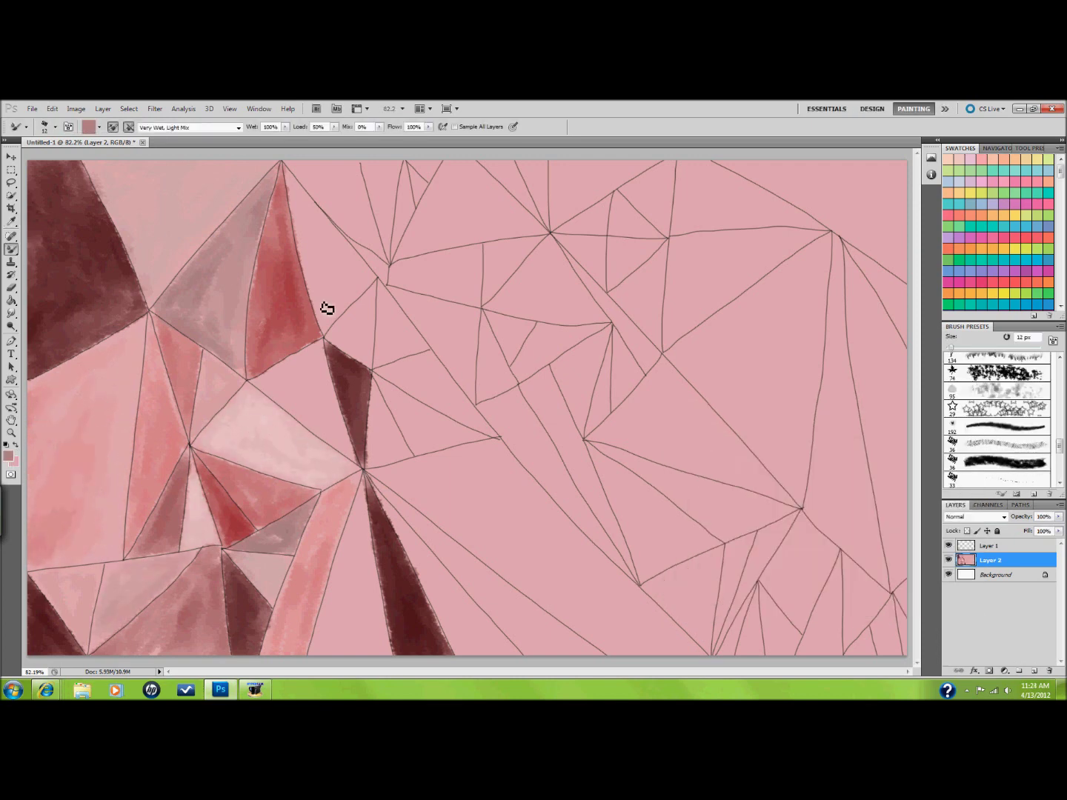
pyautogui.keyDown('alt'); pyautogui.click(341, 652); pyautogui.keyUp('alt')
pyautogui.moveTo(341, 651); pyautogui.dragTo(377, 599)
pyautogui.click(8, 455)
pyautogui.click(929, 433)
pyautogui.moveTo(489, 650); pyautogui.dragTo(471, 610)
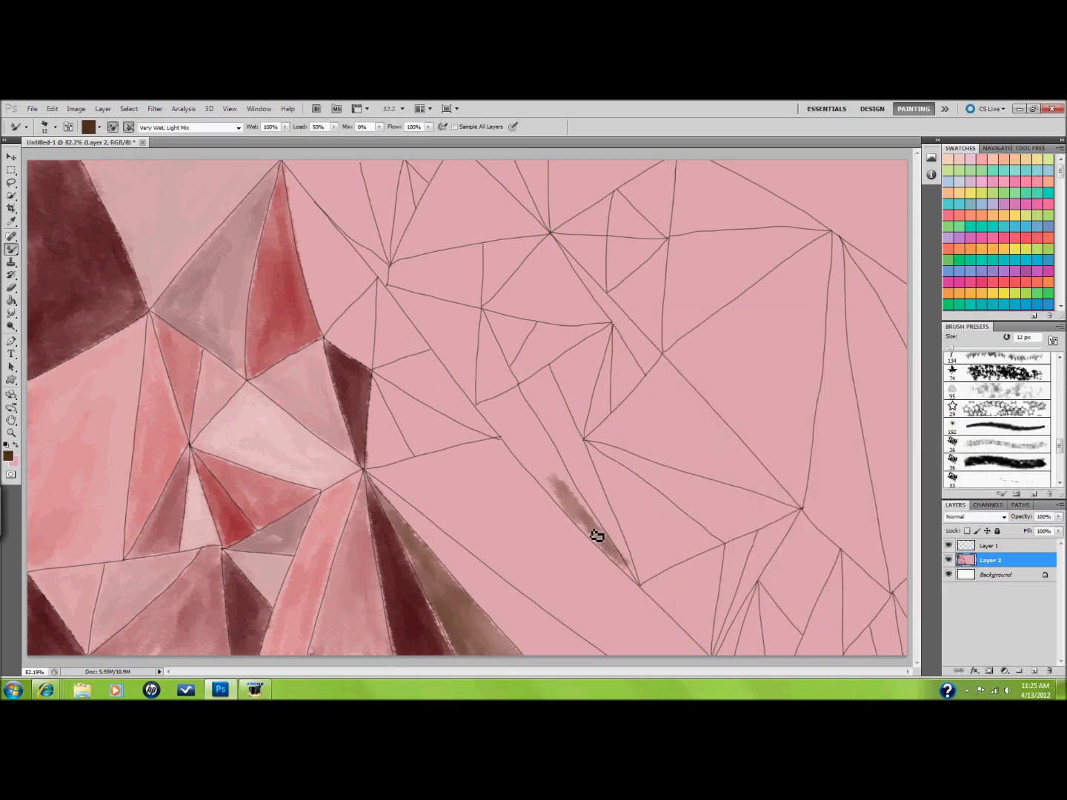
# - Paint brown and olive tan washes into the lower-middle and upper-central triangles
pyautogui.moveTo(597, 536); pyautogui.dragTo(596, 536)
pyautogui.moveTo(586, 651); pyautogui.dragTo(382, 485)
pyautogui.moveTo(426, 364)
pyautogui.mouseDown()
pyautogui.moveTo(574, 574)
pyautogui.moveTo(481, 480)
pyautogui.moveTo(441, 478)
pyautogui.moveTo(497, 556)
pyautogui.mouseUp()
pyautogui.moveTo(543, 386)
pyautogui.mouseDown()
pyautogui.moveTo(556, 449)
pyautogui.moveTo(659, 511)
pyautogui.moveTo(644, 500)
pyautogui.moveTo(686, 600)
pyautogui.mouseUp()
pyautogui.press('Return')
# - Brush brown and tan into the narrow lower-right triangles
pyautogui.moveTo(748, 551); pyautogui.dragTo(725, 614)
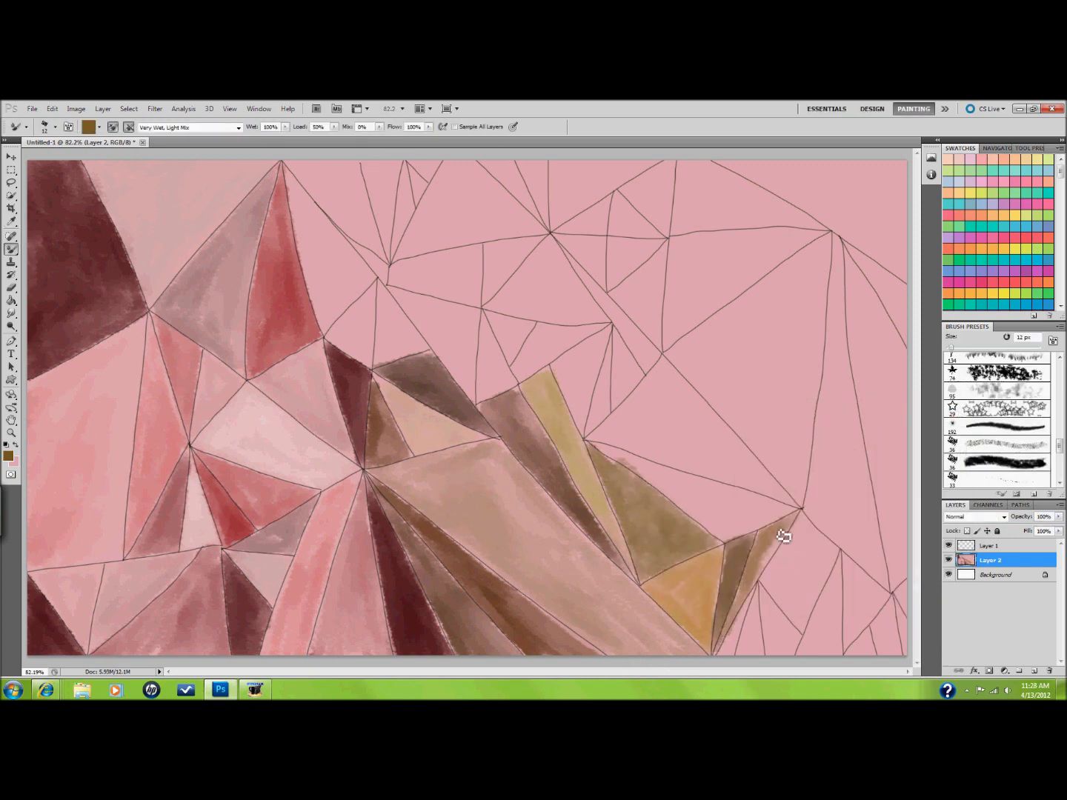
pyautogui.moveTo(719, 439); pyautogui.dragTo(689, 512)
pyautogui.moveTo(771, 592); pyautogui.dragTo(792, 657)
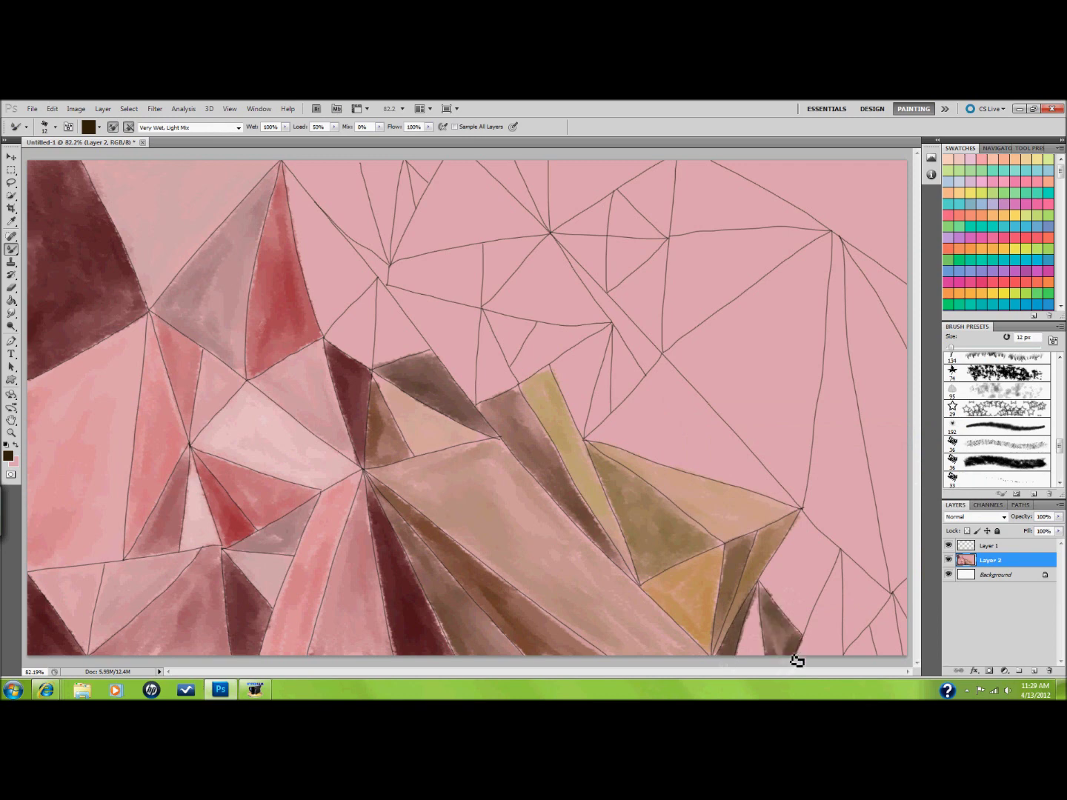
pyautogui.moveTo(823, 582)
pyautogui.mouseDown()
pyautogui.moveTo(833, 614)
pyautogui.moveTo(836, 548)
pyautogui.mouseUp()
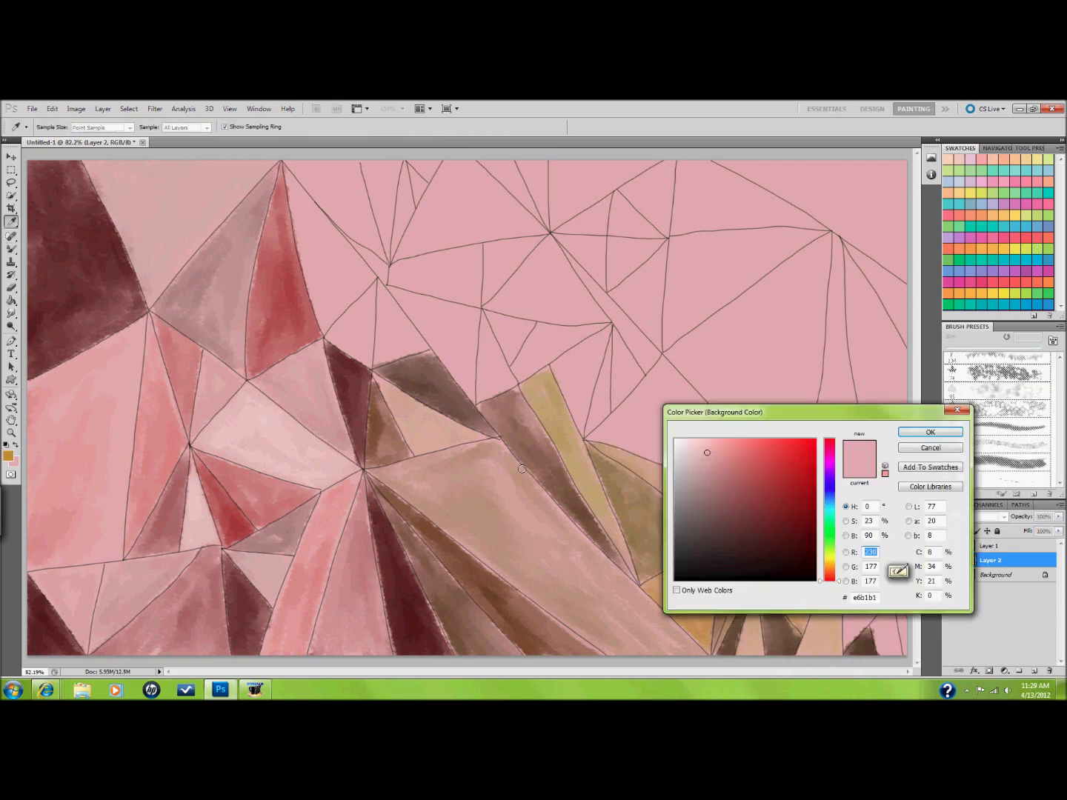
pyautogui.click(789, 511)
# - Paint blue-grey and dark slate washes into the upper-middle triangles
pyautogui.click(741, 468)
pyautogui.press('Return')
pyautogui.moveTo(392, 290)
pyautogui.mouseDown()
pyautogui.moveTo(470, 365)
pyautogui.moveTo(392, 298)
pyautogui.mouseUp()
pyautogui.click(9, 454)
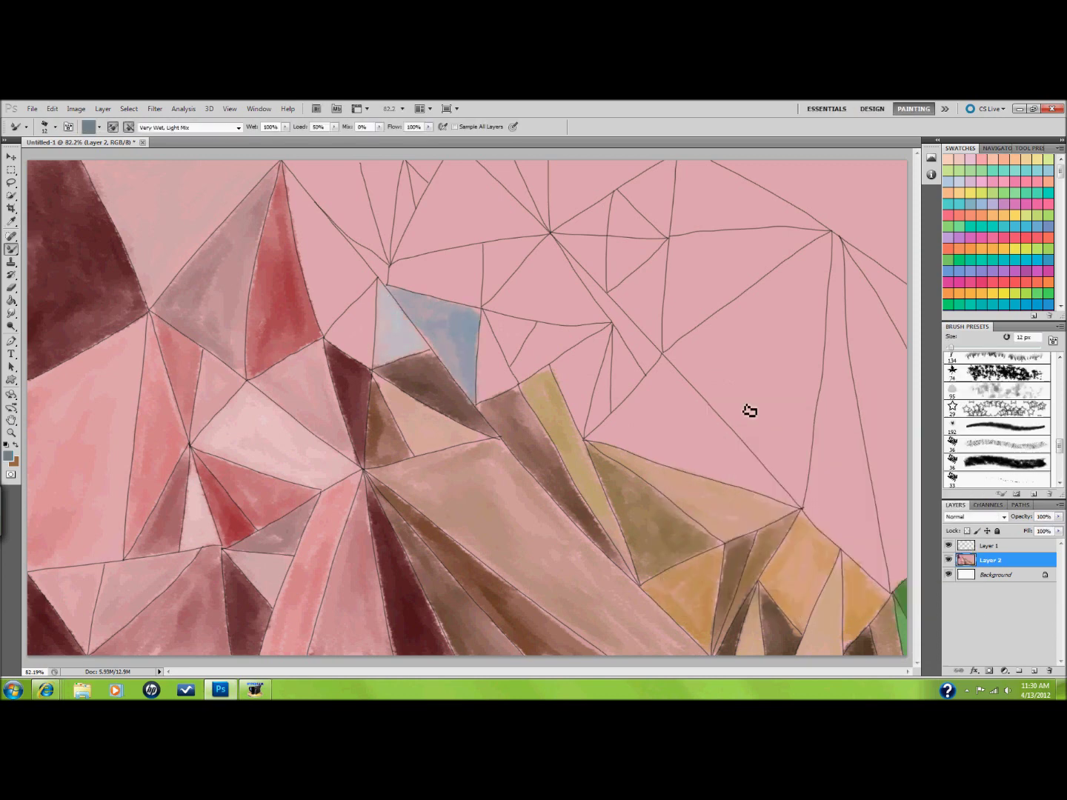
pyautogui.click(733, 481)
pyautogui.press('Return')
pyautogui.moveTo(293, 178)
pyautogui.mouseDown()
pyautogui.moveTo(349, 286)
pyautogui.moveTo(370, 245)
pyautogui.mouseUp()
pyautogui.moveTo(385, 171); pyautogui.dragTo(396, 214)
pyautogui.moveTo(297, 168); pyautogui.dragTo(378, 251)
pyautogui.moveTo(511, 343); pyautogui.dragTo(519, 326)
# - Add more blue and dark slate strokes across the top triangles
pyautogui.click(9, 456)
pyautogui.click(728, 457)
pyautogui.press('Return')
pyautogui.moveTo(414, 178); pyautogui.dragTo(534, 223)
pyautogui.click(8, 456)
pyautogui.press('Return')
pyautogui.click(8, 456)
pyautogui.moveTo(476, 303)
pyautogui.mouseDown()
pyautogui.moveTo(461, 259)
pyautogui.moveTo(534, 297)
pyautogui.mouseUp()
pyautogui.press('Return')
pyautogui.moveTo(416, 170); pyautogui.dragTo(360, 292)
# - Paint pale and lighter grey-blue across the middle-right triangles
pyautogui.keyDown('alt'); pyautogui.click(415, 328); pyautogui.keyUp('alt')
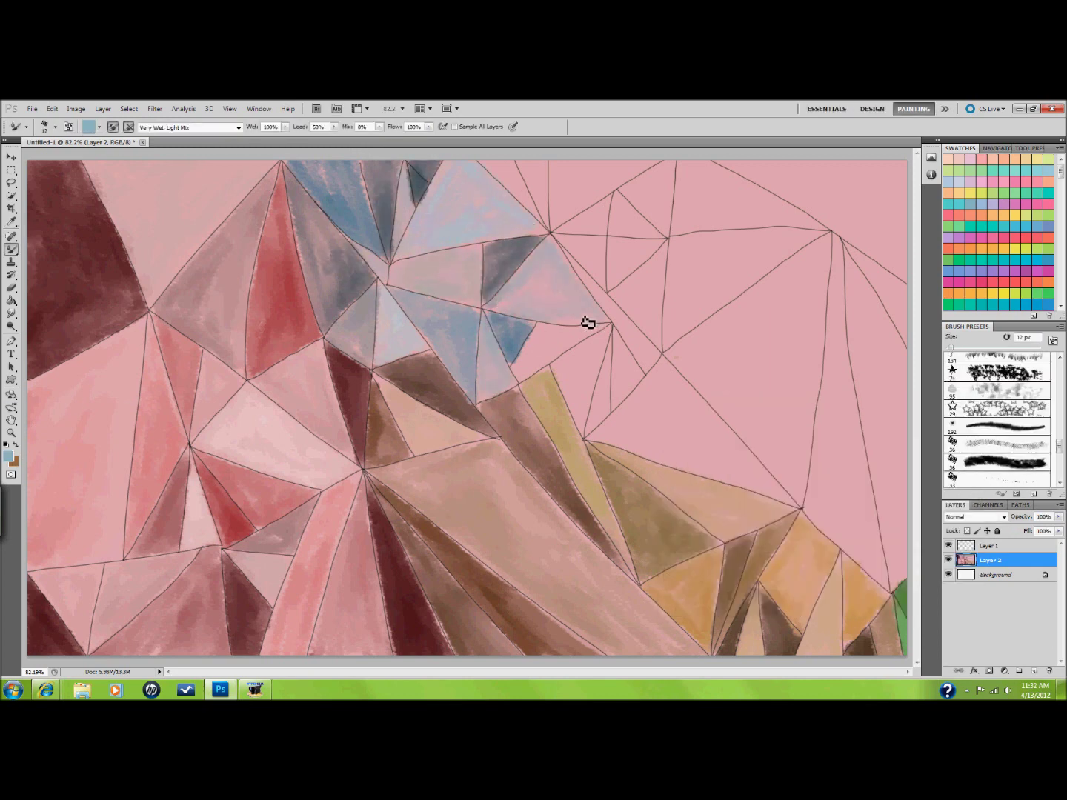
pyautogui.click(9, 455)
pyautogui.click(680, 422)
pyautogui.press('Return')
pyautogui.moveTo(613, 400); pyautogui.dragTo(584, 429)
pyautogui.click(8, 456)
pyautogui.press('Return')
pyautogui.moveTo(563, 356); pyautogui.dragTo(614, 337)
pyautogui.click(9, 454)
pyautogui.press('Return')
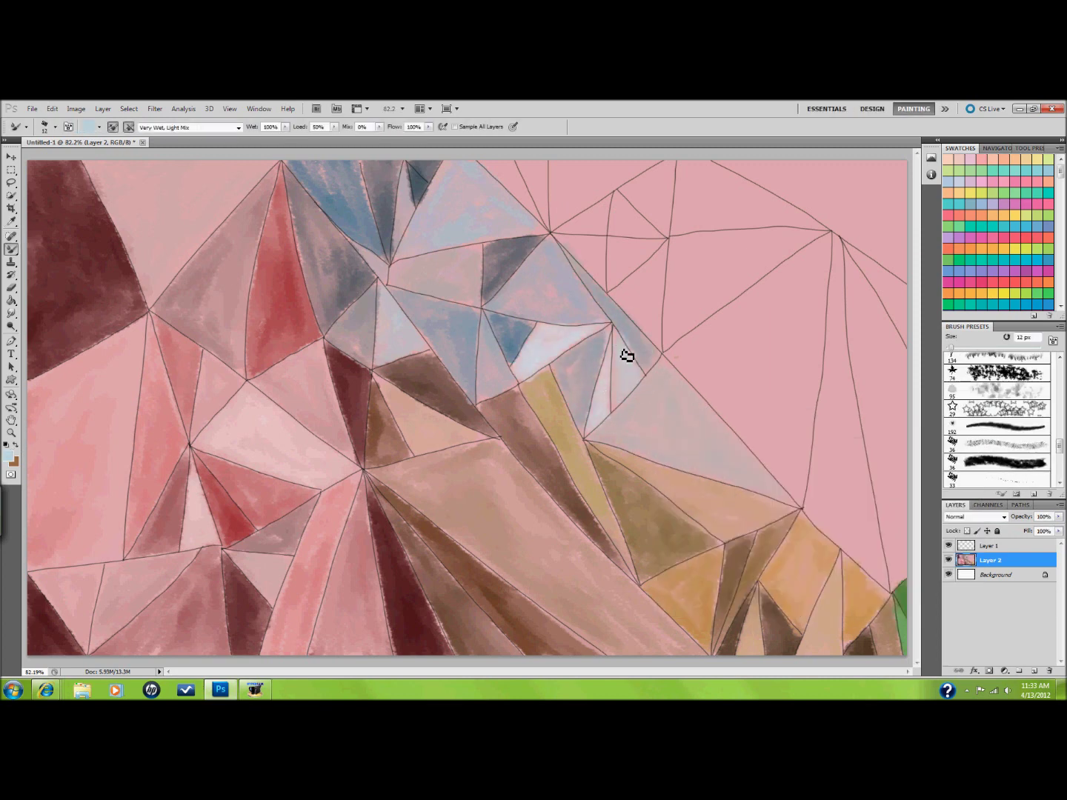
pyautogui.press('Return')
# - Paint tan strokes into the top triangles and pick a dark green
pyautogui.moveTo(537, 189); pyautogui.dragTo(538, 214)
pyautogui.moveTo(630, 210)
pyautogui.mouseDown()
pyautogui.moveTo(648, 231)
pyautogui.moveTo(638, 263)
pyautogui.mouseUp()
pyautogui.click(8, 454)
pyautogui.press('Return')
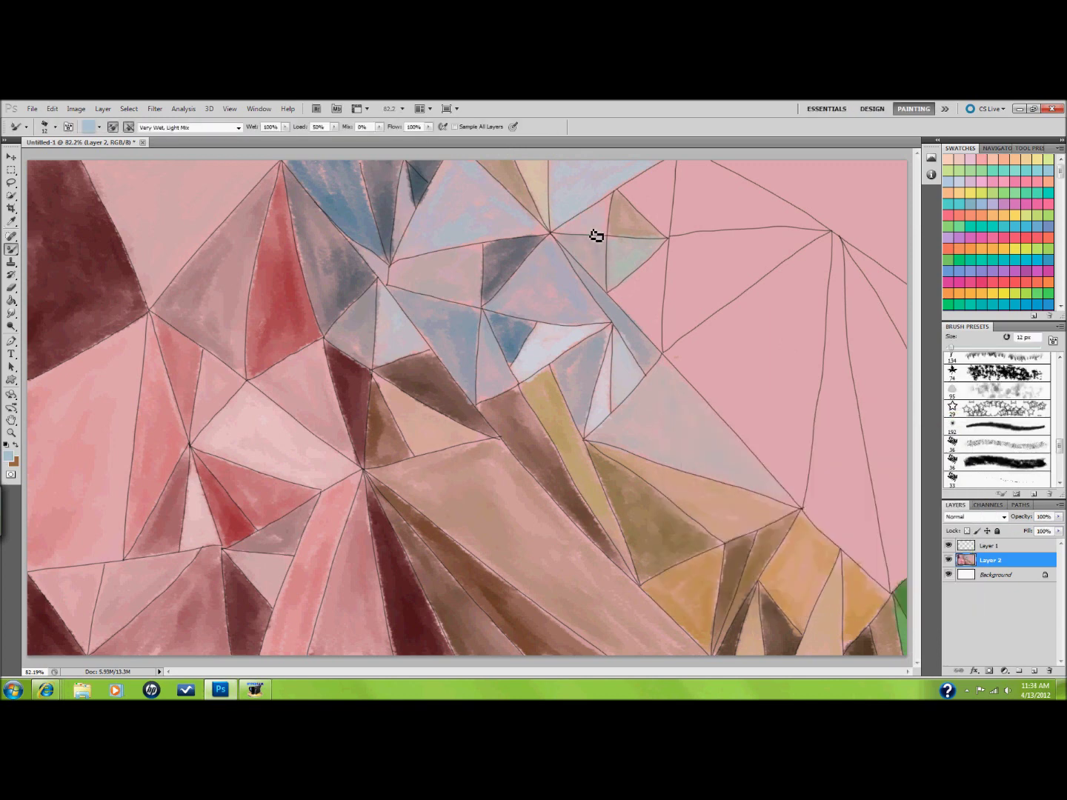
pyautogui.click(8, 455)
pyautogui.press('Return')
pyautogui.click(9, 454)
pyautogui.press('Return')
# - Paint green into the top-right triangle and down the right edge
pyautogui.moveTo(889, 236)
pyautogui.mouseDown()
pyautogui.moveTo(802, 184)
pyautogui.moveTo(847, 182)
pyautogui.mouseUp()
pyautogui.click(8, 455)
pyautogui.press('Return')
pyautogui.moveTo(852, 243)
pyautogui.mouseDown()
pyautogui.moveTo(922, 372)
pyautogui.moveTo(889, 531)
pyautogui.moveTo(893, 509)
pyautogui.mouseUp()
pyautogui.moveTo(893, 437); pyautogui.dragTo(849, 552)
# - Paint the large upper-right triangle in tan and golden tan
pyautogui.click(8, 455)
pyautogui.press('Return')
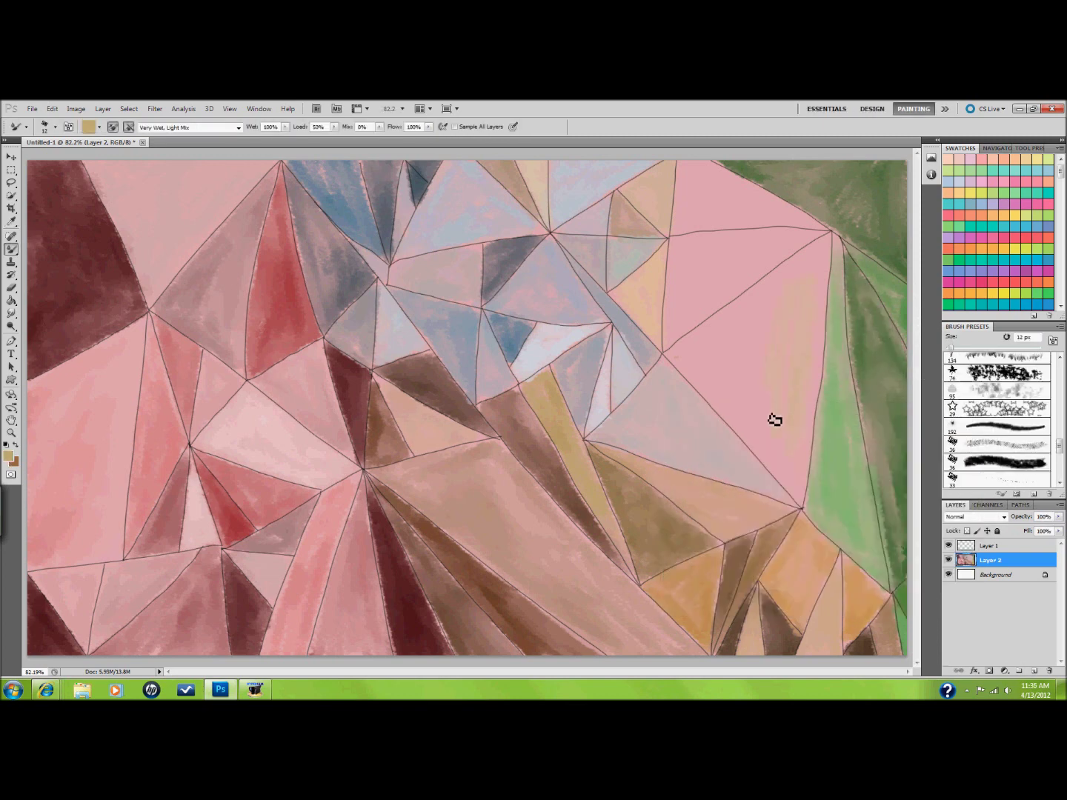
pyautogui.moveTo(783, 310); pyautogui.dragTo(689, 330)
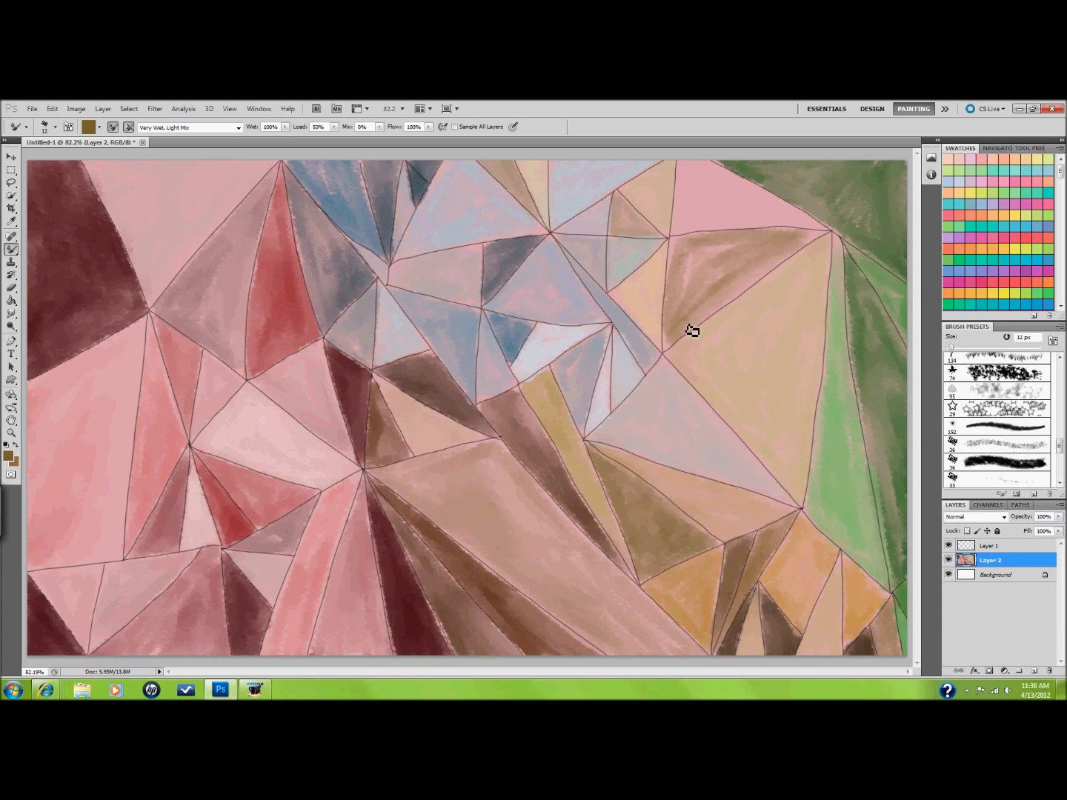
pyautogui.click(715, 470)
pyautogui.press('Return')
pyautogui.click(154, 108)
# - Merge the line drawing into the painted layer and preview several Filter Gallery effects
pyautogui.click(177, 143)
pyautogui.press('Return')
pyautogui.click(154, 109)
pyautogui.click(166, 159)
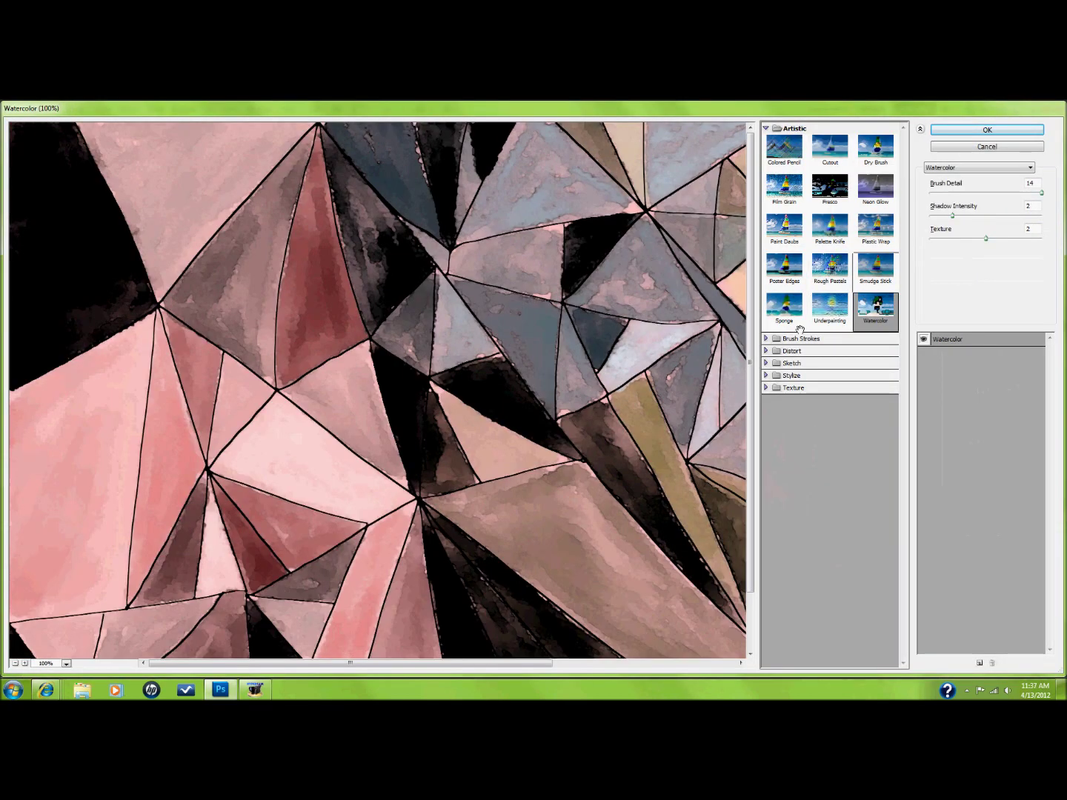
pyautogui.click(830, 147)
pyautogui.click(876, 147)
pyautogui.click(783, 226)
pyautogui.click(830, 266)
pyautogui.click(875, 304)
# - Apply the Watercolor filter with Shadow Intensity 0 to the painting
pyautogui.moveTo(940, 216); pyautogui.dragTo(930, 216)
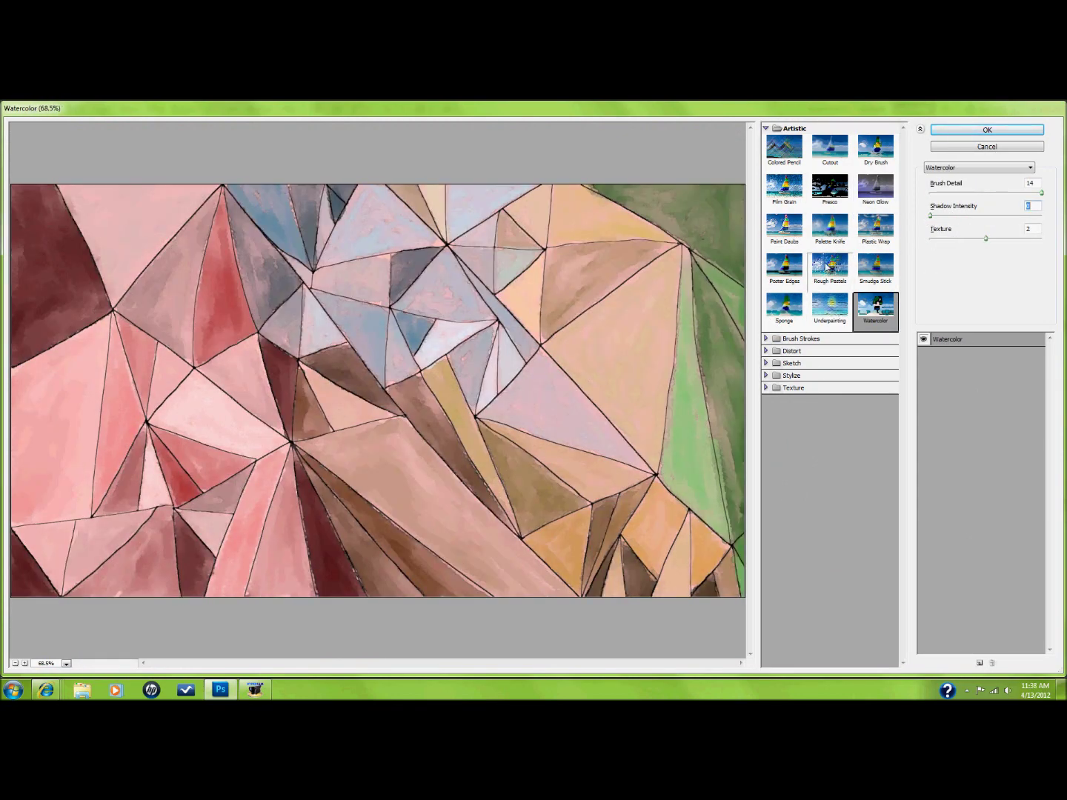
pyautogui.click(783, 226)
pyautogui.click(831, 146)
pyautogui.click(876, 266)
pyautogui.click(871, 311)
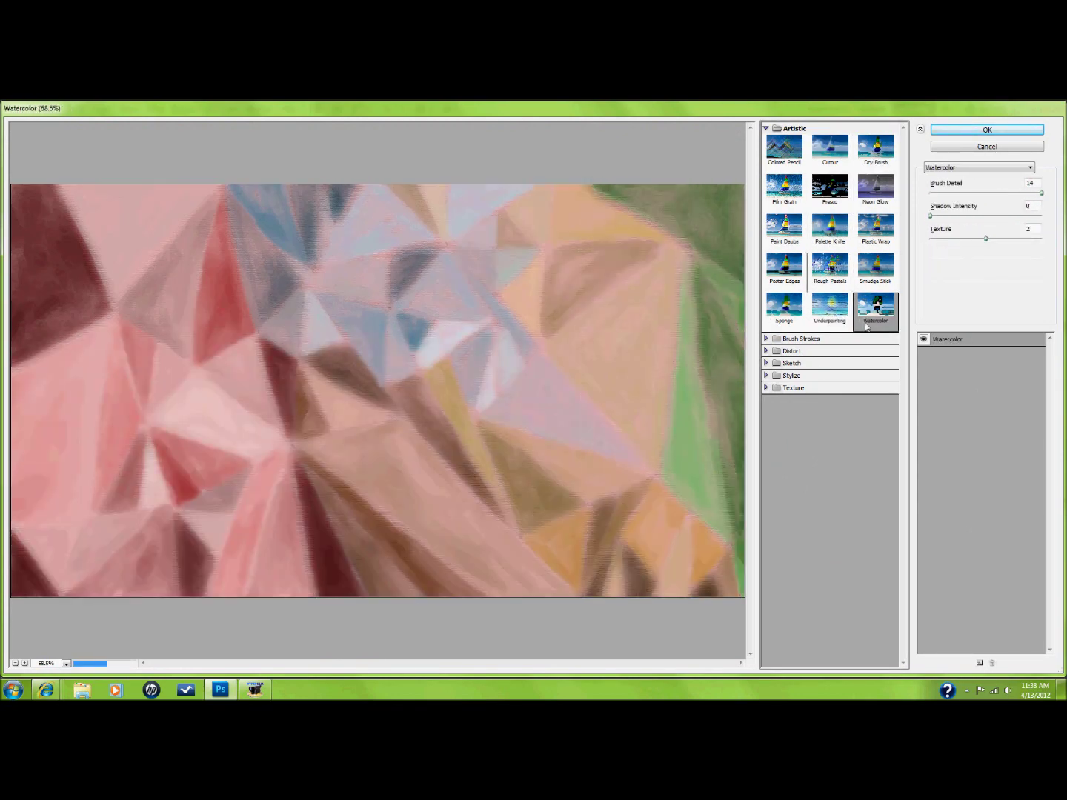
pyautogui.click(987, 130)
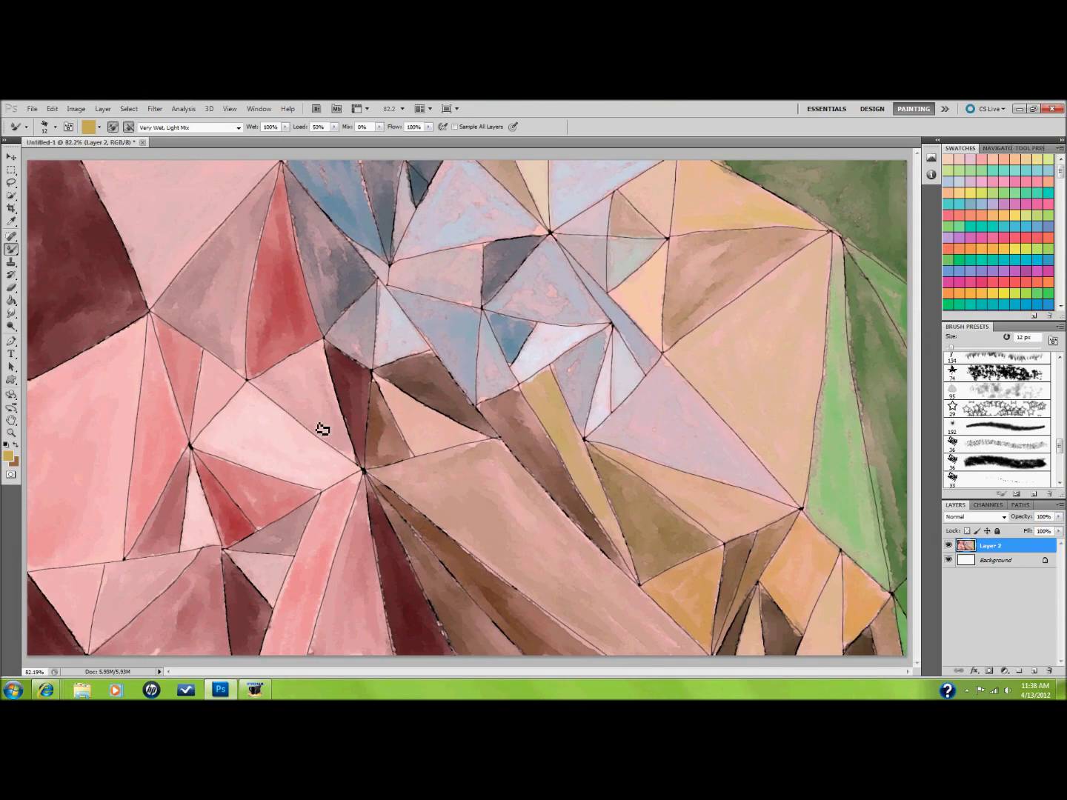
# - Copy rectangular sections of the painting onto their own new layers
pyautogui.hotkey('ctrl', 'j')
pyautogui.press('m')
pyautogui.hotkey('ctrl', 'shift', 'alt', 'n')
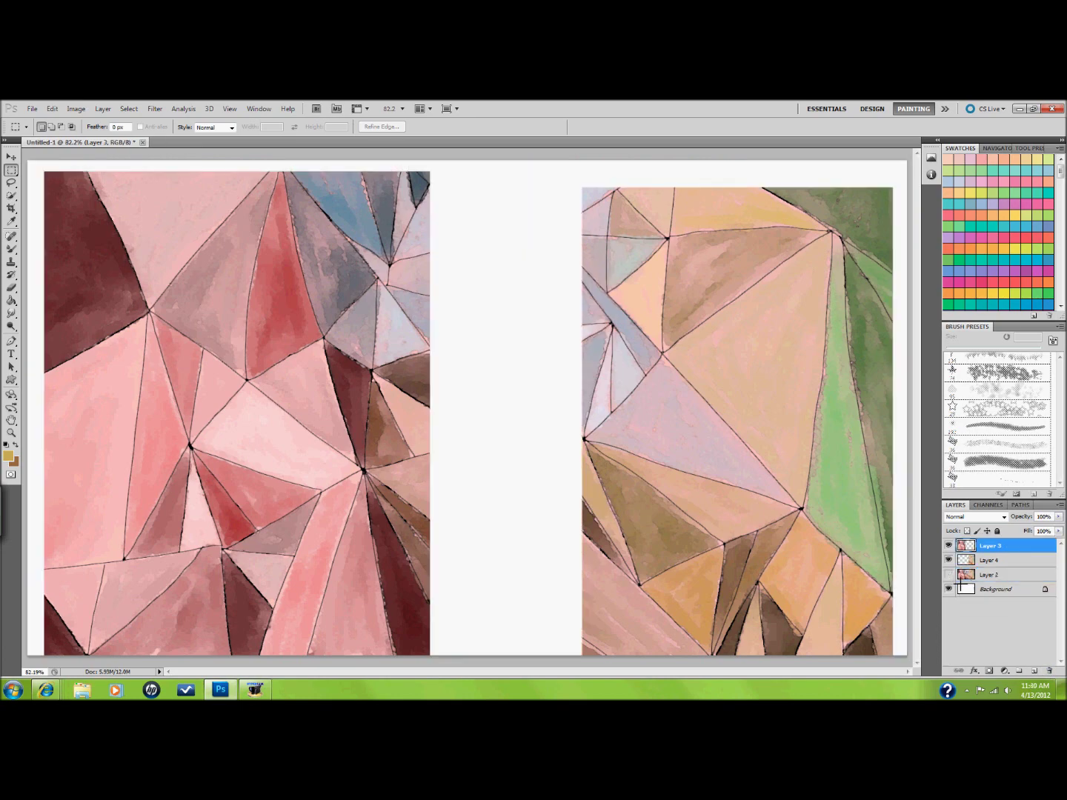
# - Erase a cat outline with pointed ears on the left panel
pyautogui.press('b')
pyautogui.moveTo(261, 378); pyautogui.dragTo(242, 315)
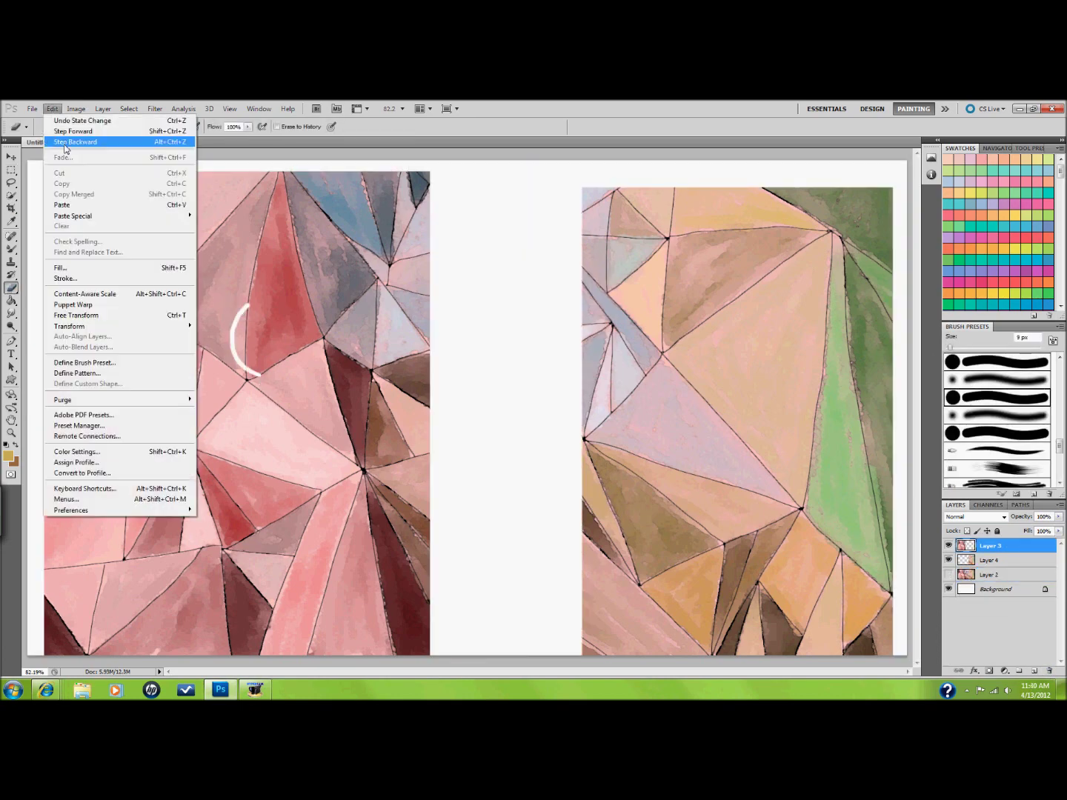
pyautogui.press('Delete')
pyautogui.press('Return')
pyautogui.moveTo(244, 383); pyautogui.dragTo(381, 410)
pyautogui.hotkey('ctrl', 'z')
pyautogui.moveTo(245, 381); pyautogui.dragTo(407, 655)
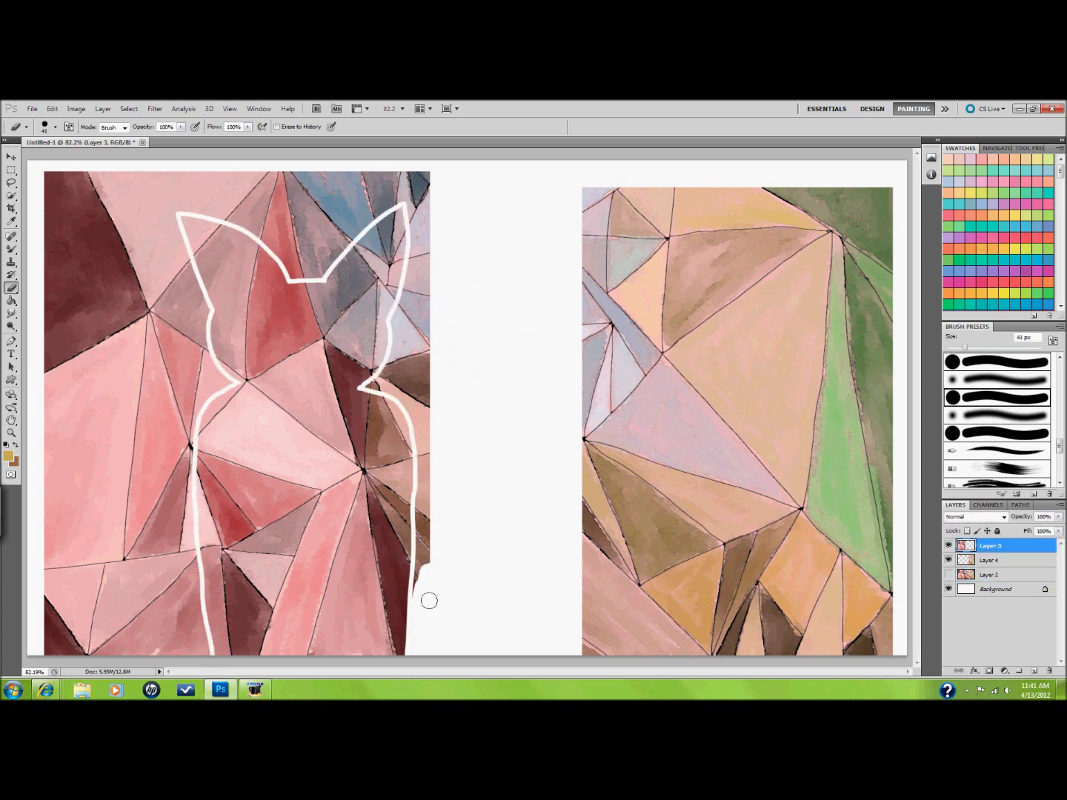
# - Clear the painting around the left cat's sides, shoulder and head
pyautogui.moveTo(429, 600); pyautogui.dragTo(398, 310)
pyautogui.moveTo(97, 644)
pyautogui.mouseDown()
pyautogui.moveTo(77, 592)
pyautogui.moveTo(50, 233)
pyautogui.moveTo(143, 392)
pyautogui.moveTo(83, 651)
pyautogui.mouseUp()
pyautogui.moveTo(181, 463); pyautogui.dragTo(194, 305)
pyautogui.moveTo(206, 380)
pyautogui.mouseDown()
pyautogui.moveTo(290, 269)
pyautogui.moveTo(382, 201)
pyautogui.moveTo(181, 189)
pyautogui.mouseUp()
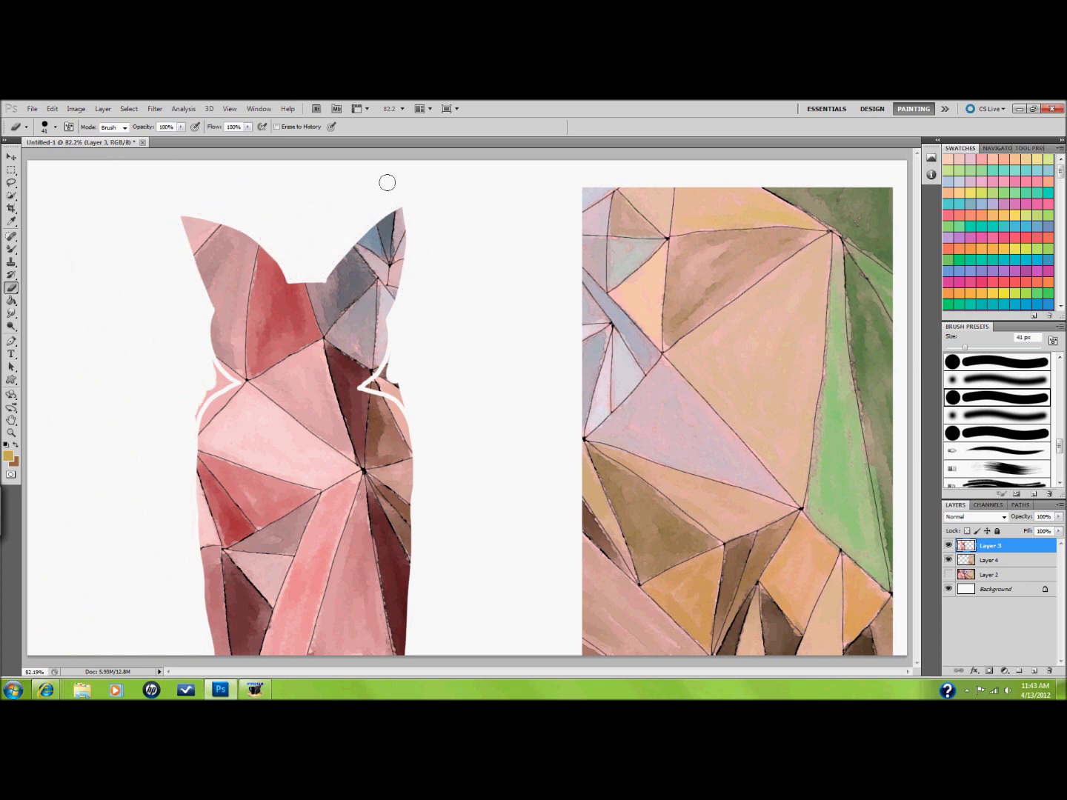
# - Begin a curved white cat-head outline on the right panel's layer
pyautogui.hotkey('alt', '[')
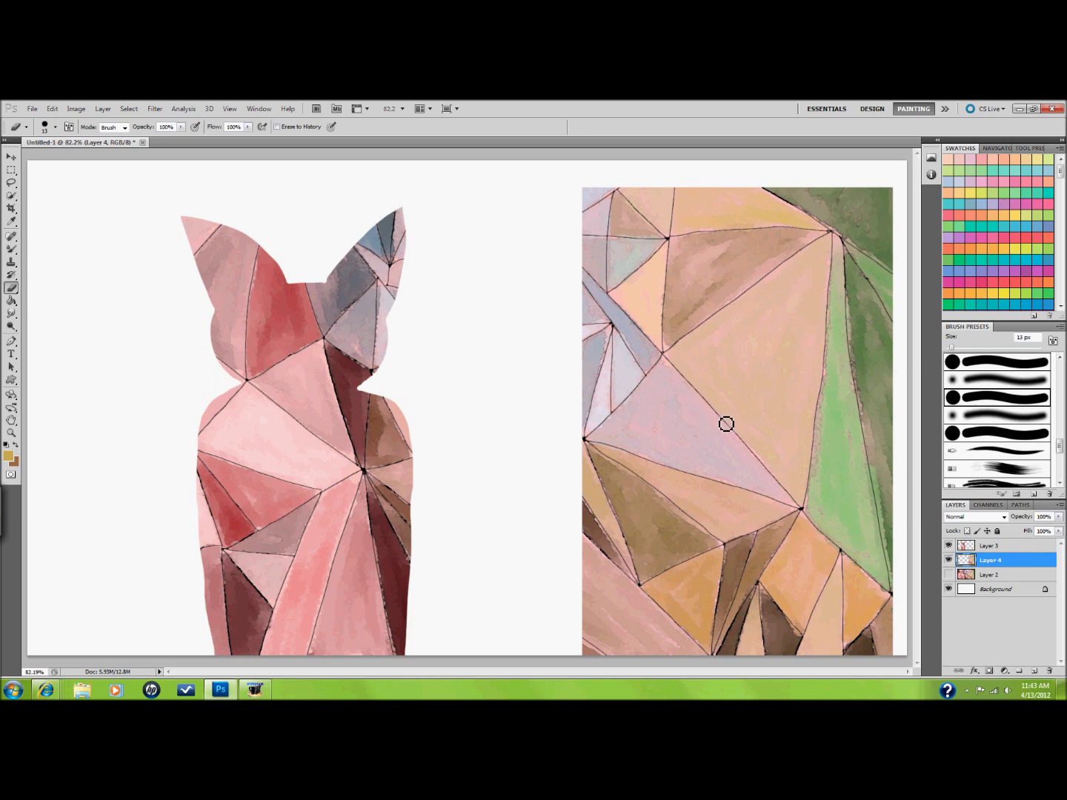
pyautogui.hotkey('ctrl', 'z')
pyautogui.moveTo(730, 434); pyautogui.dragTo(670, 352)
pyautogui.click(52, 109)
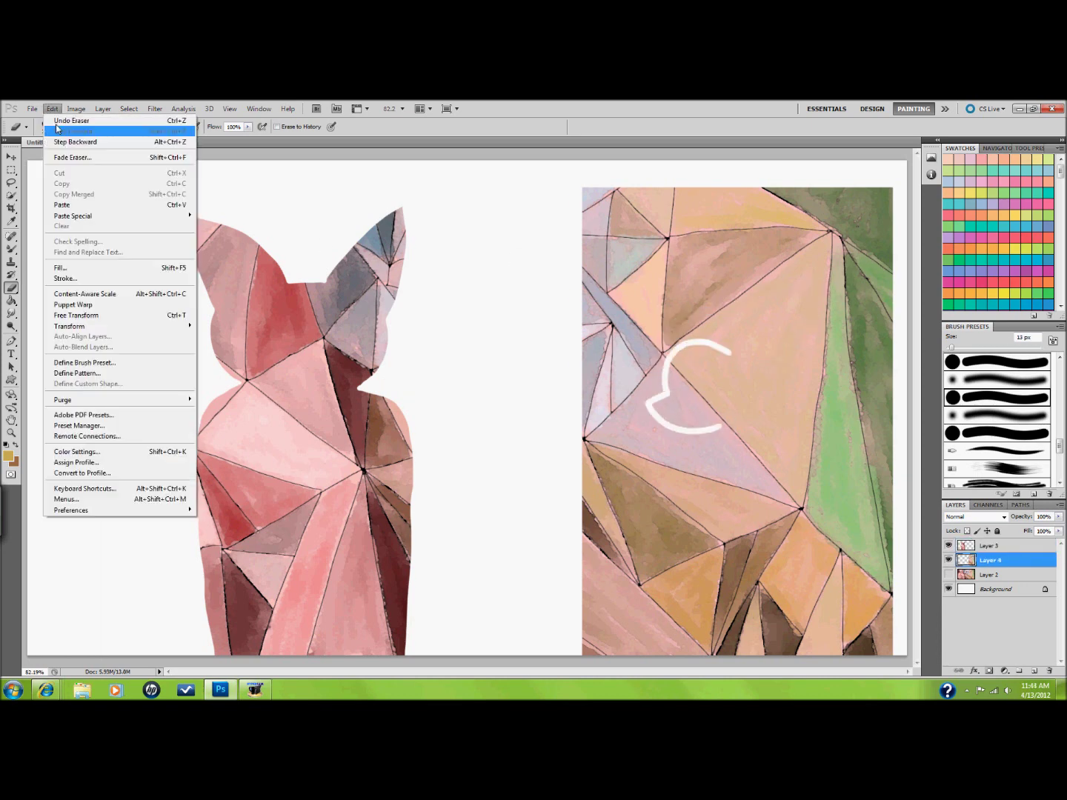
# - Trace a white cat outline down the right image, stepping back bad strokes
pyautogui.press('Escape')
pyautogui.hotkey('ctrl', 'z')
pyautogui.moveTo(713, 437); pyautogui.dragTo(796, 651)
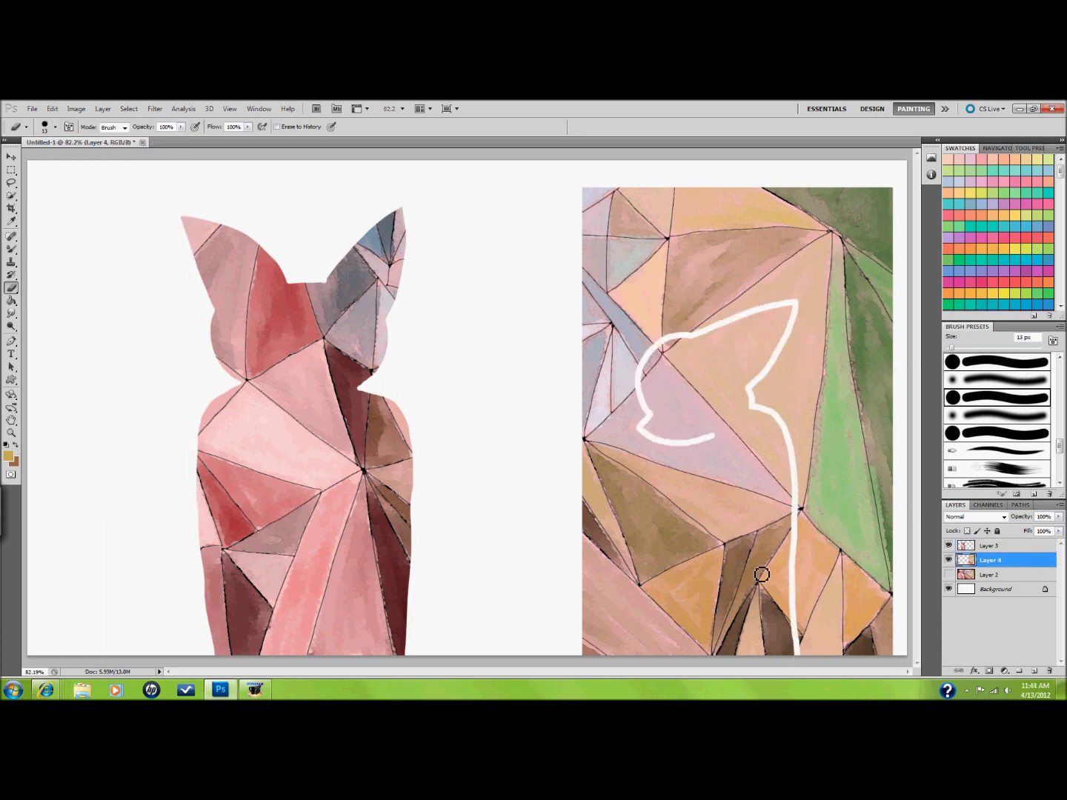
pyautogui.click(52, 109)
pyautogui.click(59, 140)
# - Paint white along the cat's back and around its head to clear the background
pyautogui.moveTo(774, 419)
pyautogui.mouseDown()
pyautogui.moveTo(822, 571)
pyautogui.moveTo(583, 266)
pyautogui.moveTo(660, 477)
pyautogui.moveTo(743, 231)
pyautogui.moveTo(780, 357)
pyautogui.moveTo(733, 293)
pyautogui.moveTo(623, 405)
pyautogui.mouseUp()
pyautogui.click(52, 108)
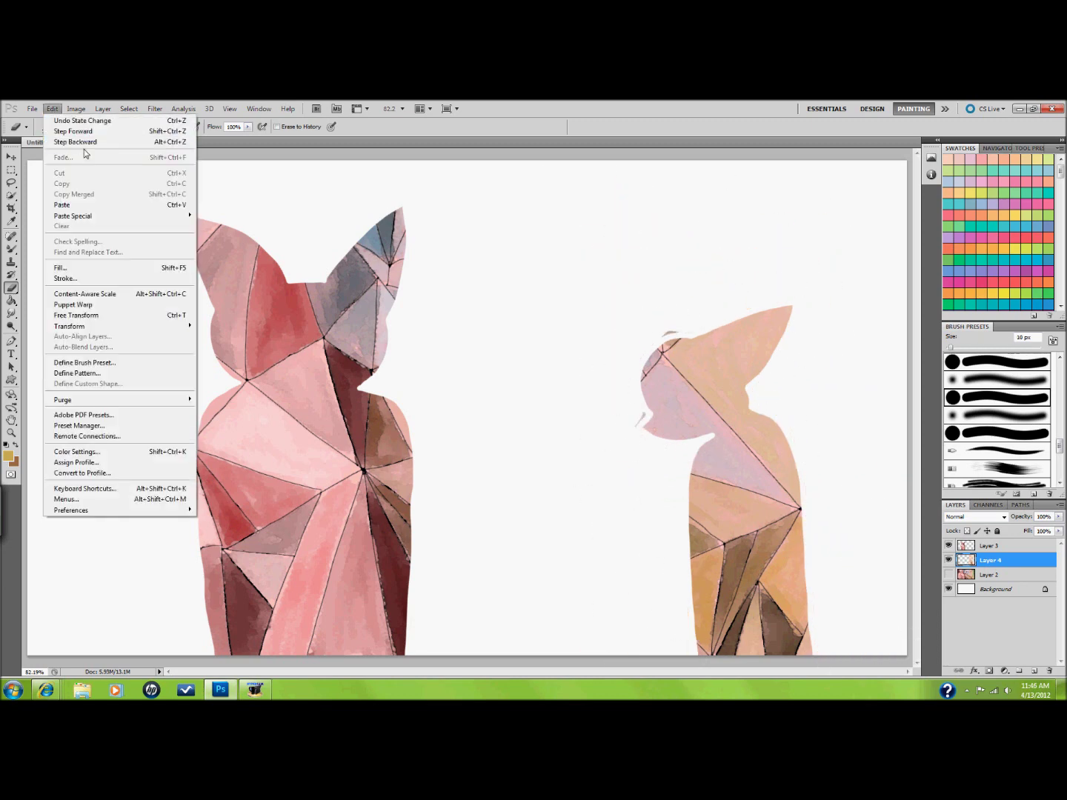
pyautogui.click(59, 140)
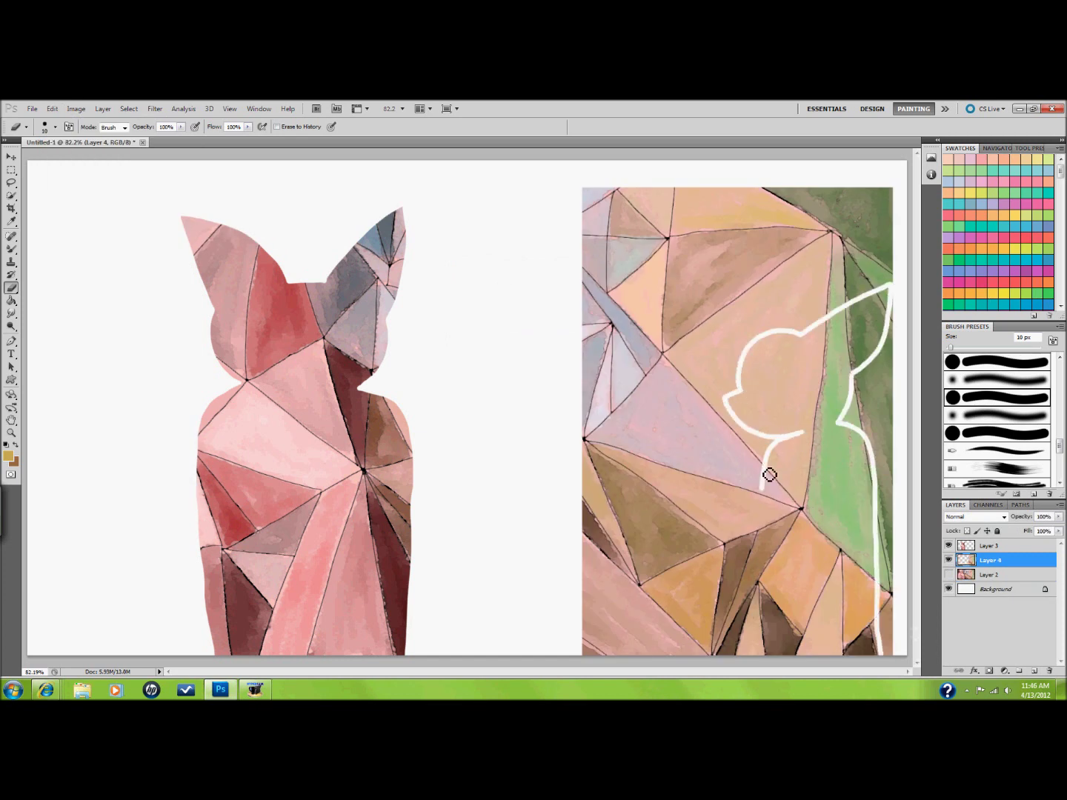
pyautogui.moveTo(884, 607); pyautogui.dragTo(856, 416)
pyautogui.moveTo(601, 183)
pyautogui.mouseDown()
pyautogui.moveTo(663, 652)
pyautogui.moveTo(872, 244)
pyautogui.mouseUp()
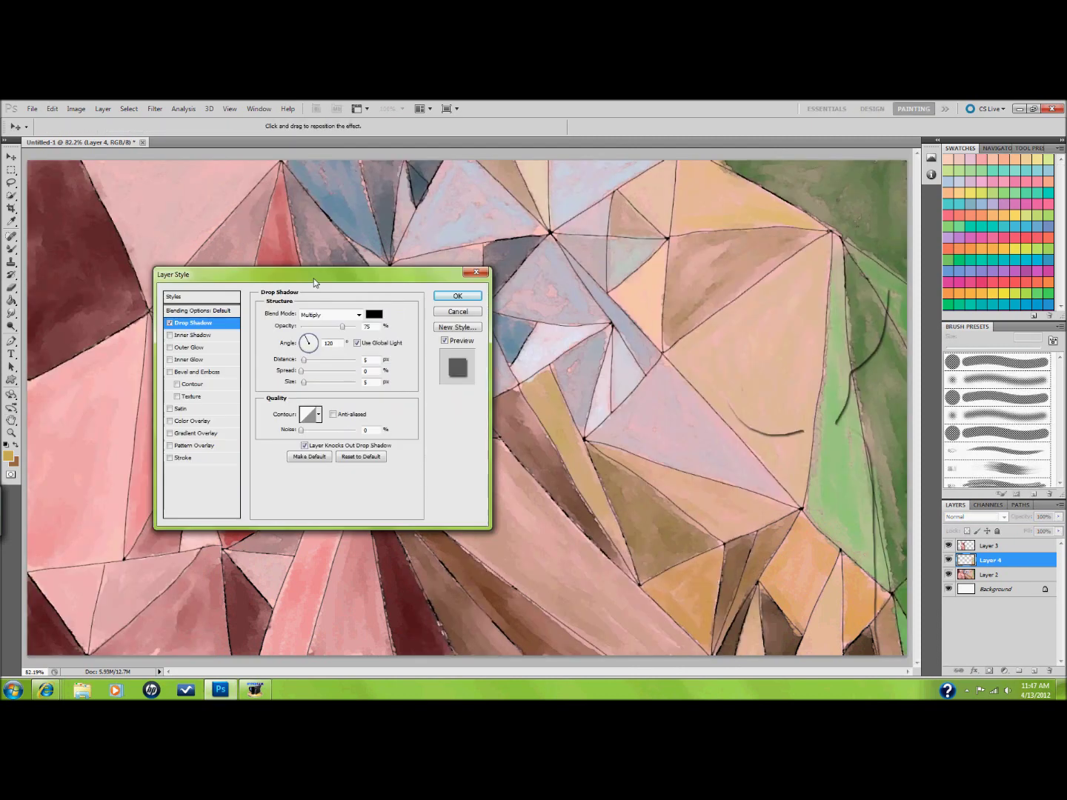
# - Toggle the geometric background layer's visibility and switch to a slightly larger brush
pyautogui.click(948, 598)
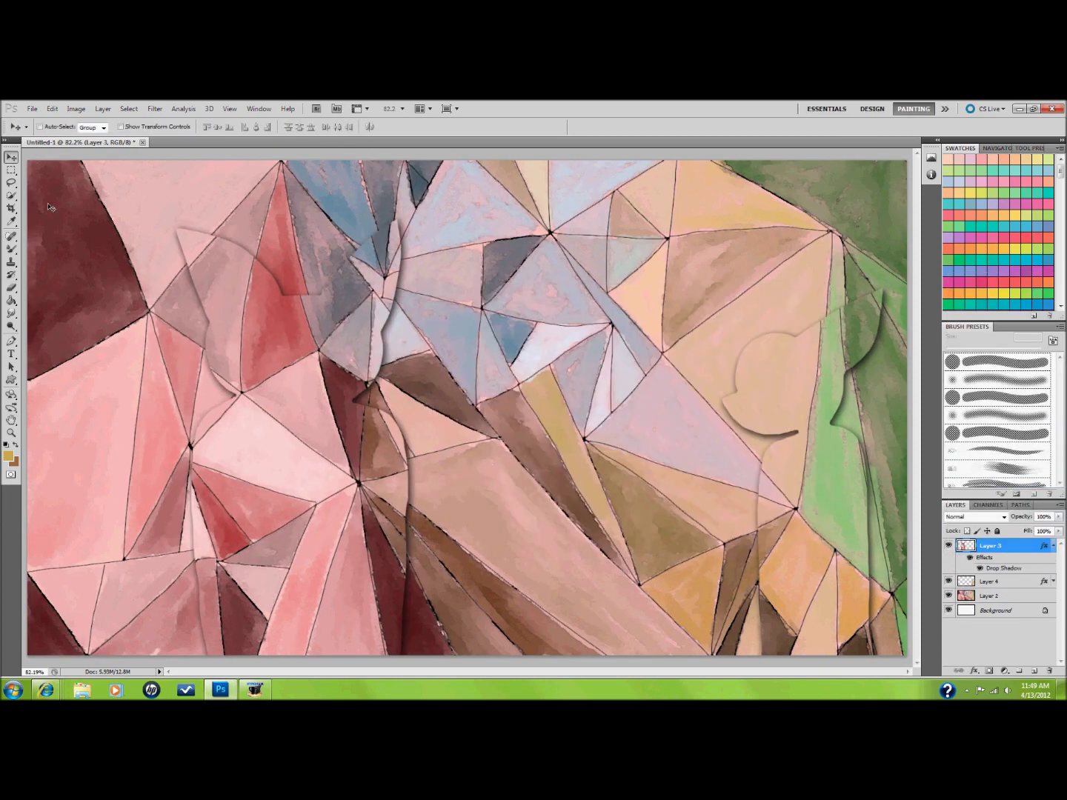
pyautogui.press('b')
pyautogui.press(']')
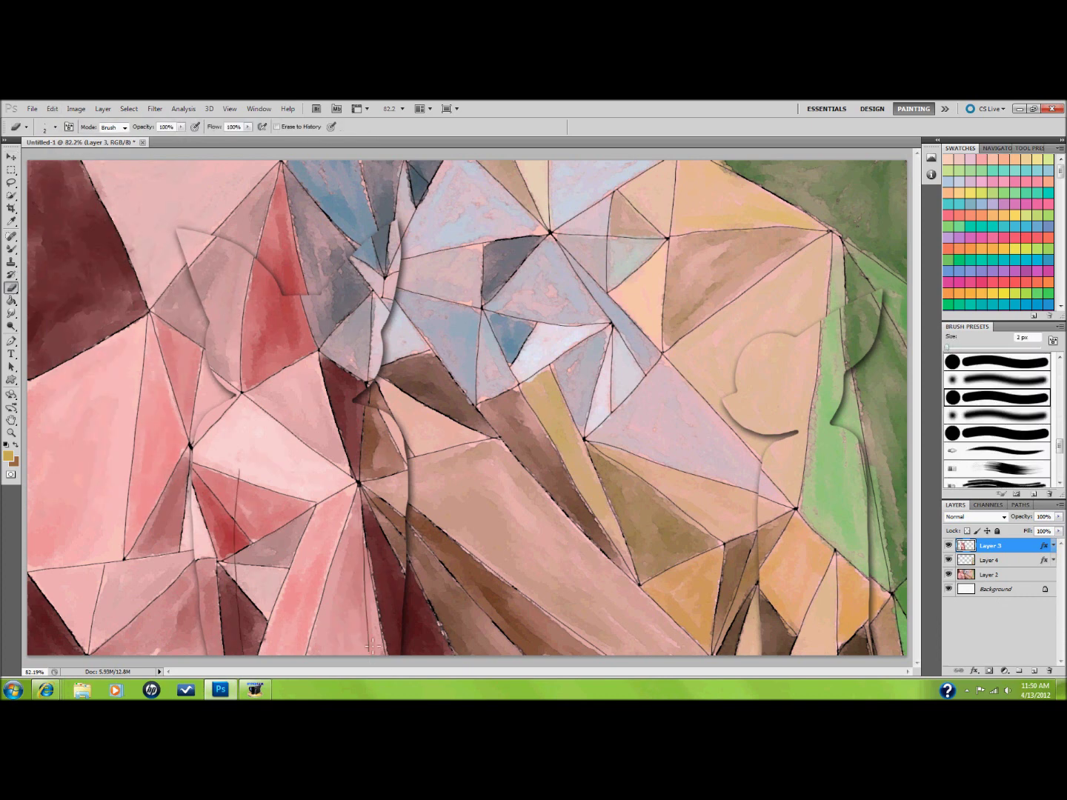
# - Add a new layer above the right cat's Layer 4 and paint a brown pupil in its eye
pyautogui.click(1015, 561)
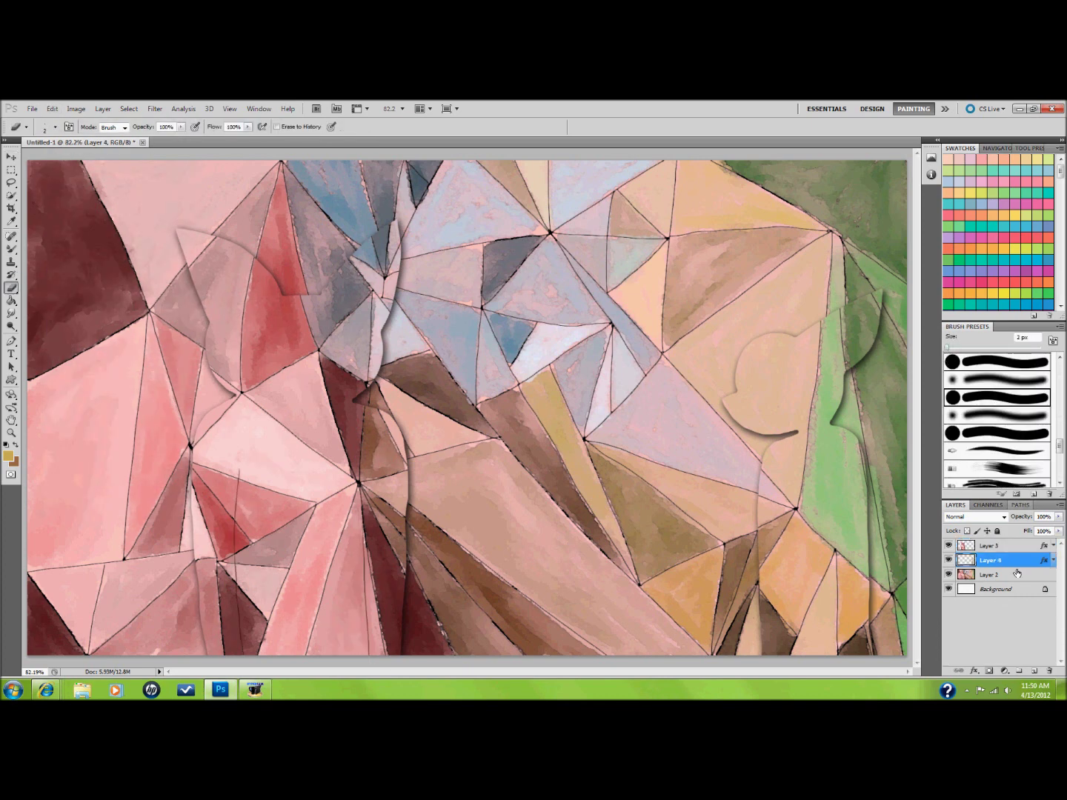
pyautogui.click(1034, 670)
pyautogui.press('d')
pyautogui.press('b')
pyautogui.keyDown('alt'); pyautogui.click(812, 360); pyautogui.keyUp('alt')
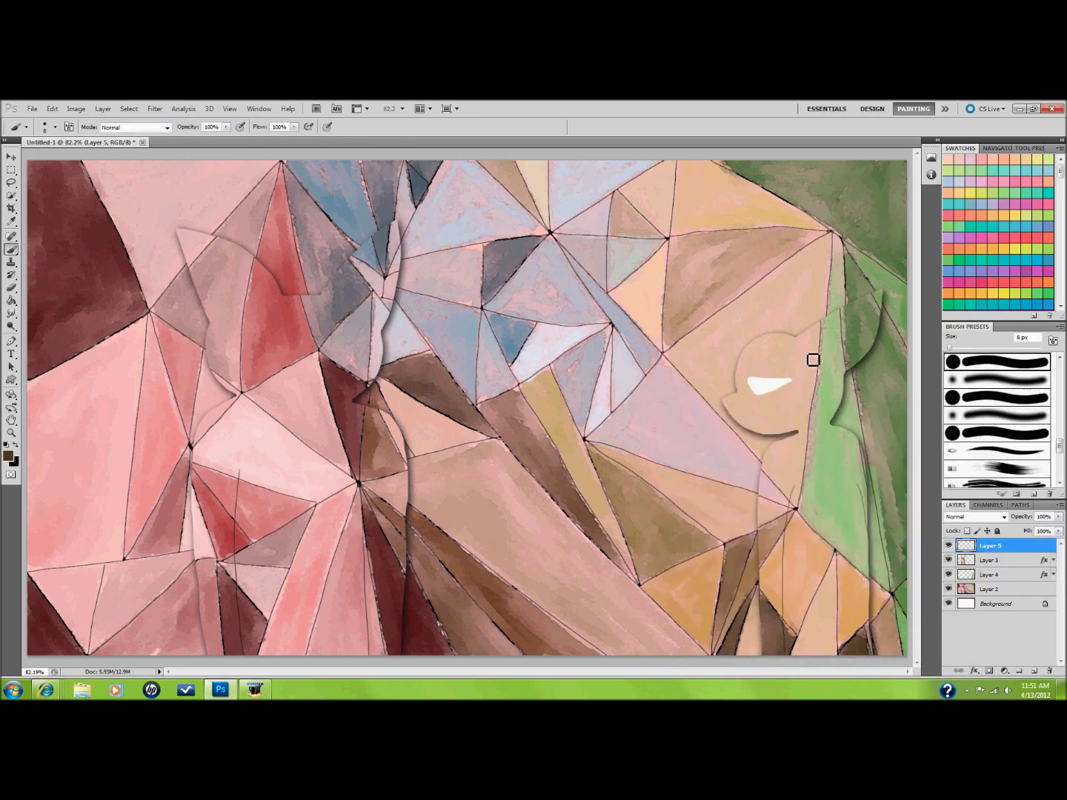
pyautogui.click(753, 383)
# - Refine the eye with pinkish paint, smudging and erasing, leaving the watercolor filter unchanged
pyautogui.click(7, 455)
pyautogui.press('Return')
pyautogui.press('r')
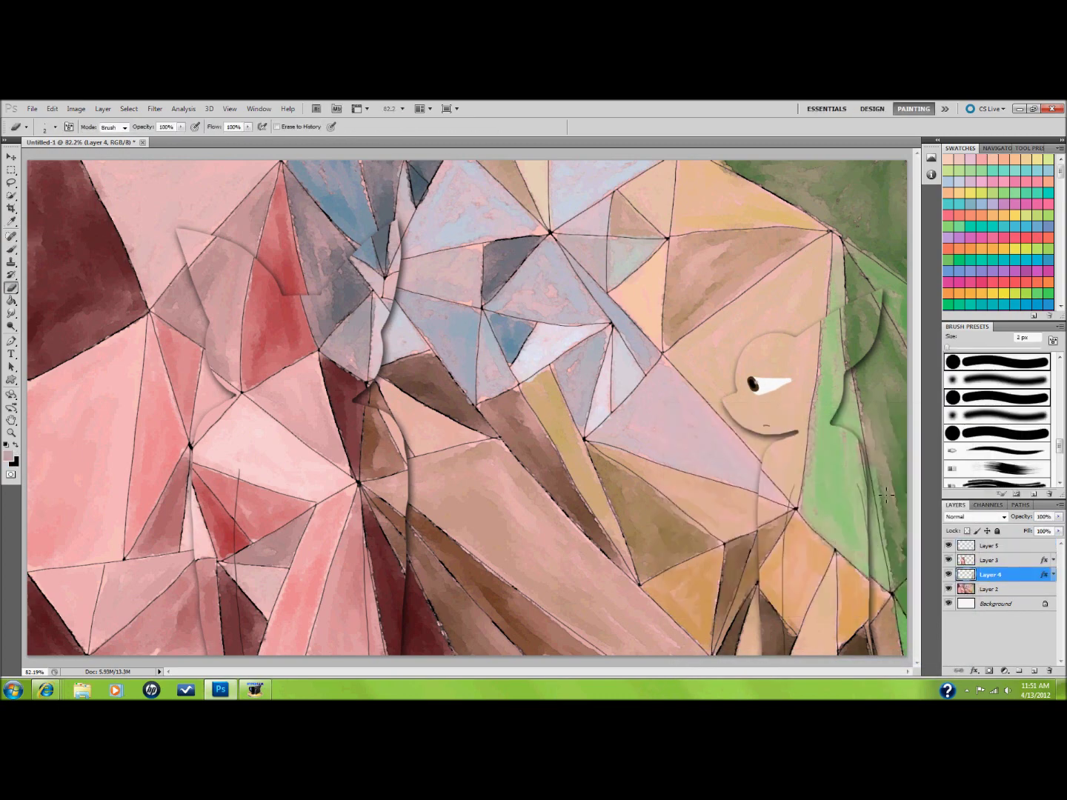
pyautogui.click(11, 287)
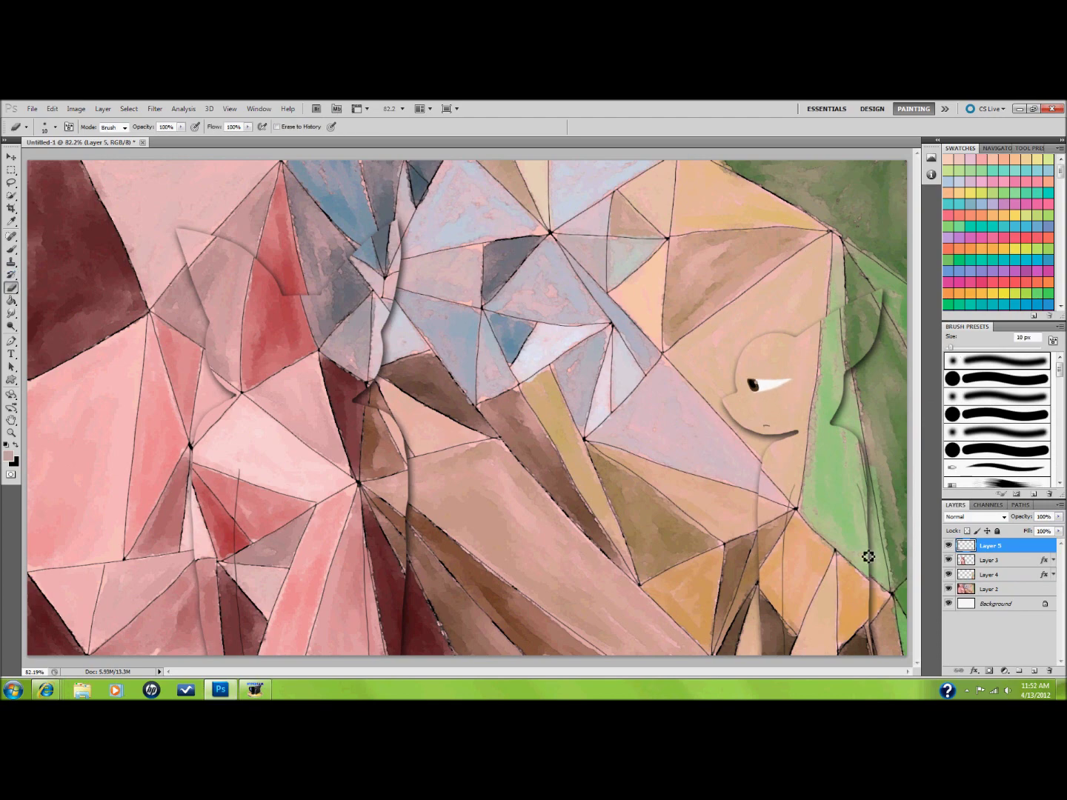
pyautogui.hotkey('ctrl', 'alt', 'f')
pyautogui.press('Return')
# - On Layer 6, erase outside the right cat's head and around its ear with a 76 px eraser
pyautogui.keyDown('ctrl'); pyautogui.click(749, 381); pyautogui.keyUp('ctrl')
pyautogui.press('v')
pyautogui.click(987, 551)
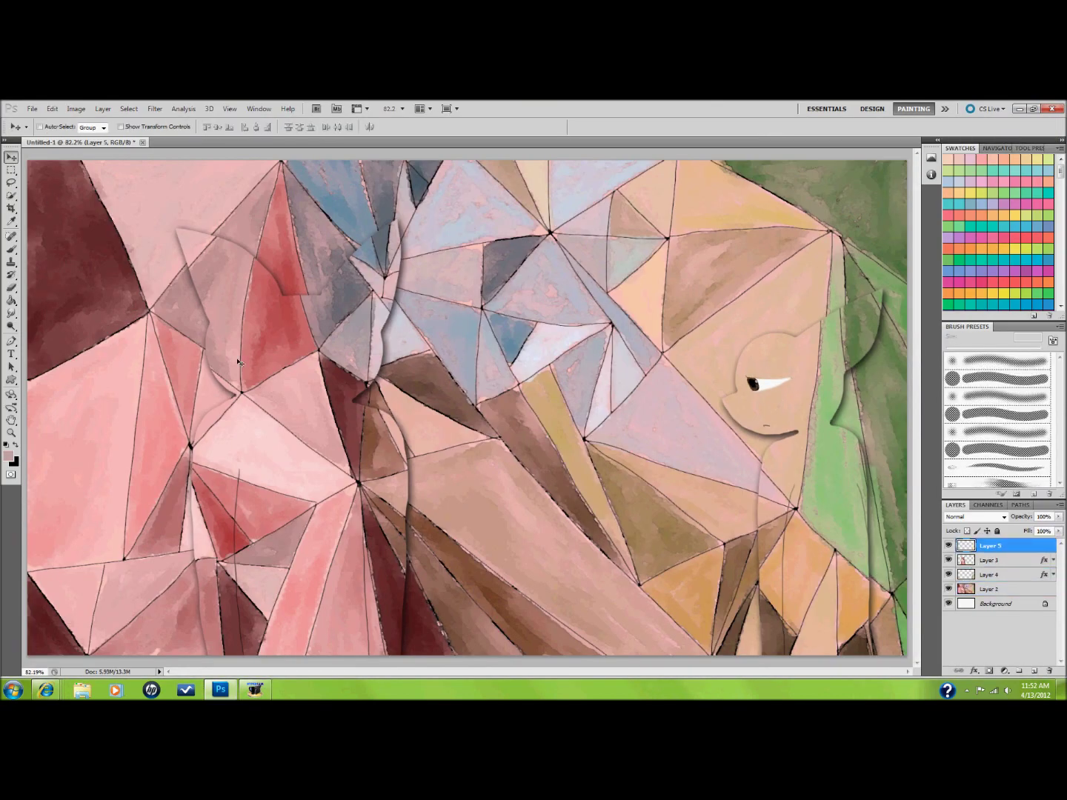
pyautogui.press('e')
pyautogui.click(976, 591)
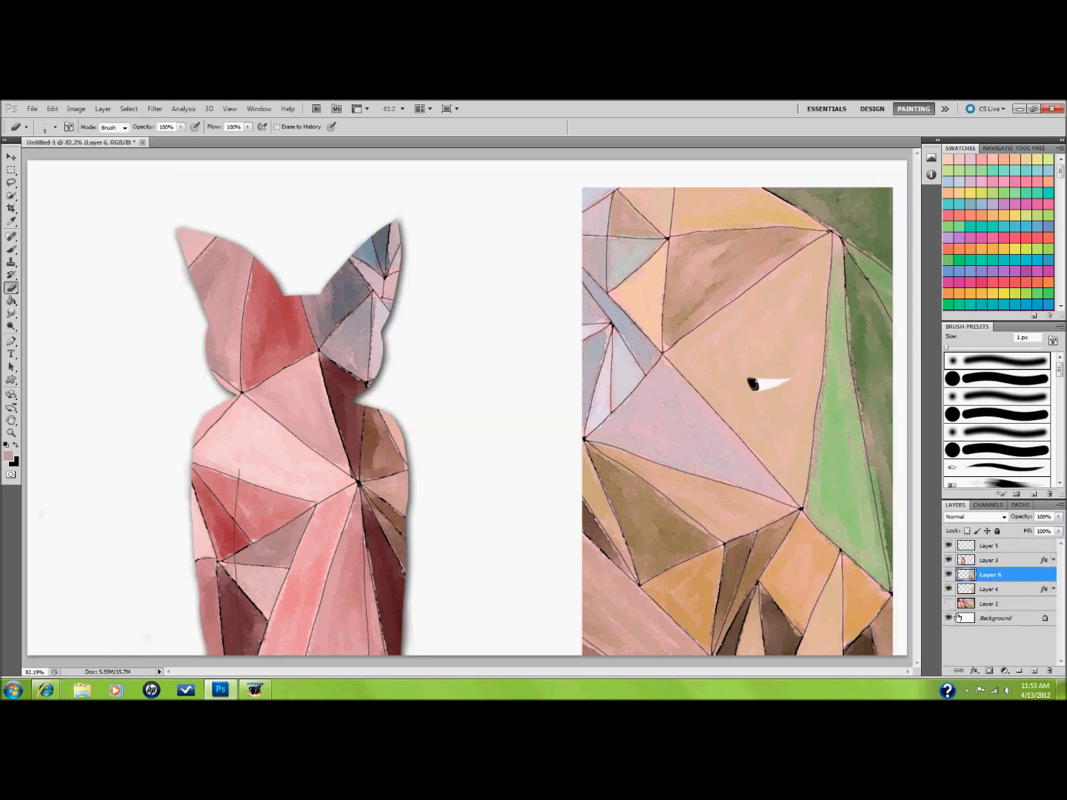
pyautogui.click(987, 415)
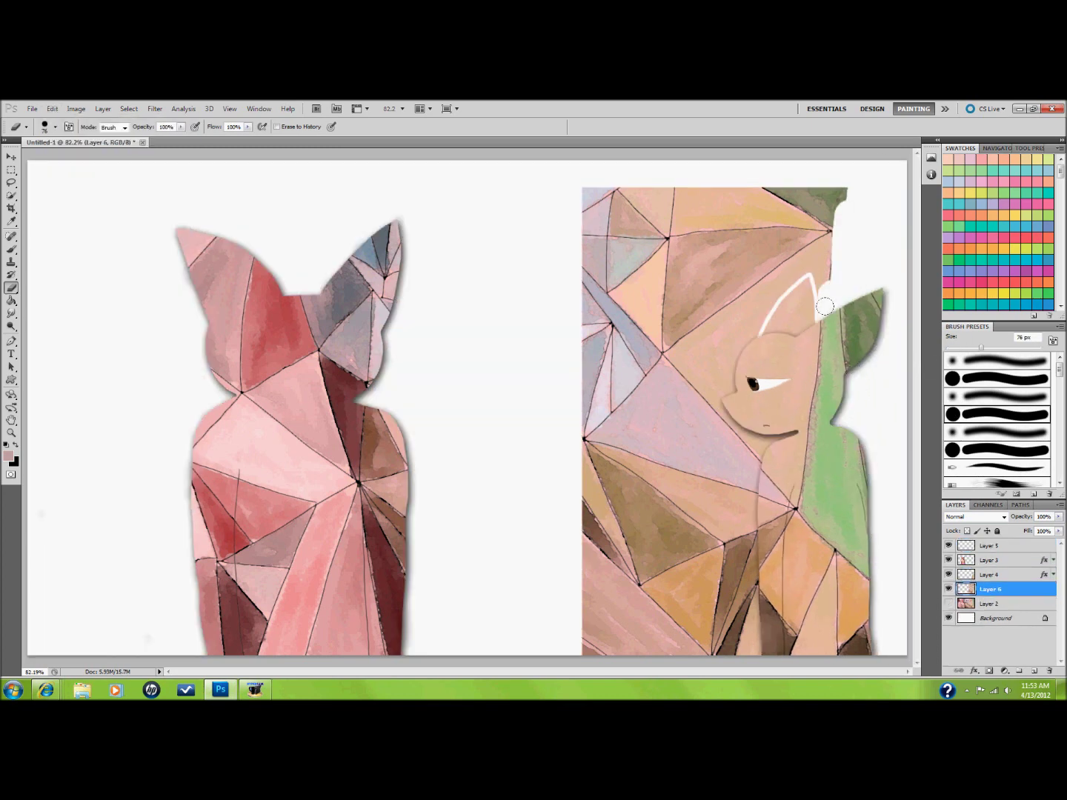
pyautogui.moveTo(807, 282)
pyautogui.mouseDown()
pyautogui.moveTo(706, 266)
pyautogui.moveTo(711, 280)
pyautogui.moveTo(745, 286)
pyautogui.mouseUp()
pyautogui.moveTo(1044, 575); pyautogui.dragTo(1044, 589)
# - Show the geometric background again and give a copy of the right cat's Layer 4 a drop shadow
pyautogui.click(948, 604)
pyautogui.click(990, 560)
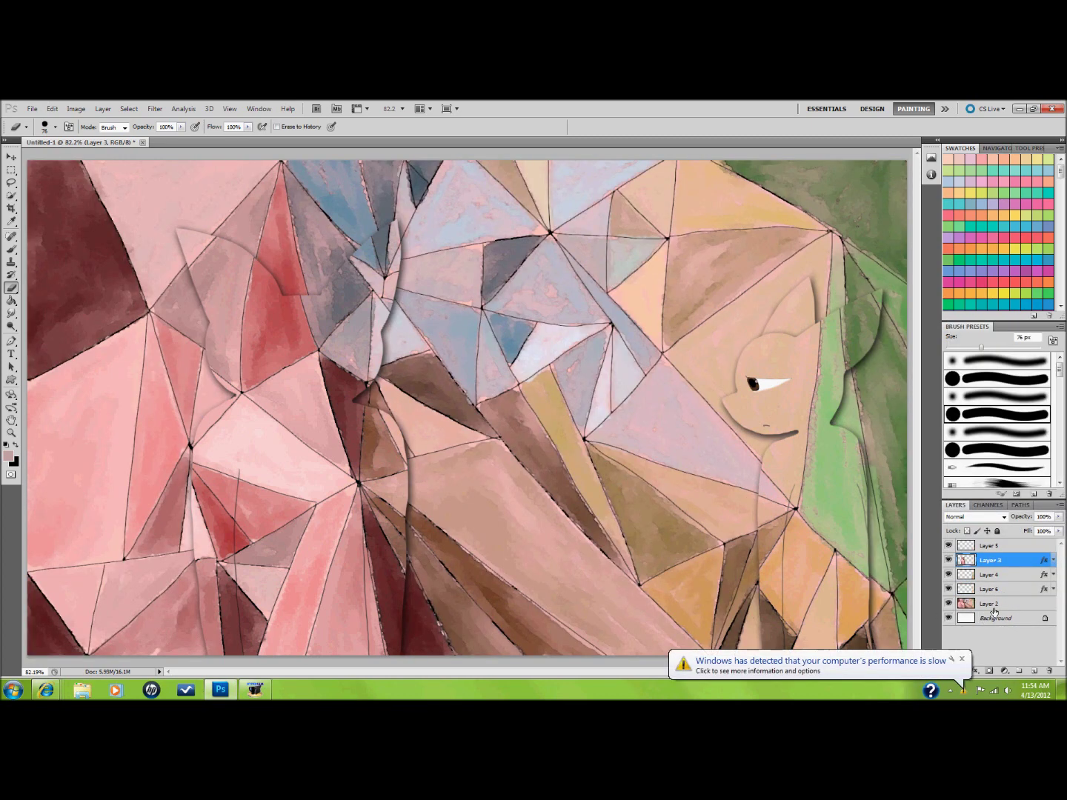
pyautogui.click(51, 108)
pyautogui.rightClick(990, 574)
pyautogui.click(978, 220)
pyautogui.click(774, 312)
pyautogui.click(51, 109)
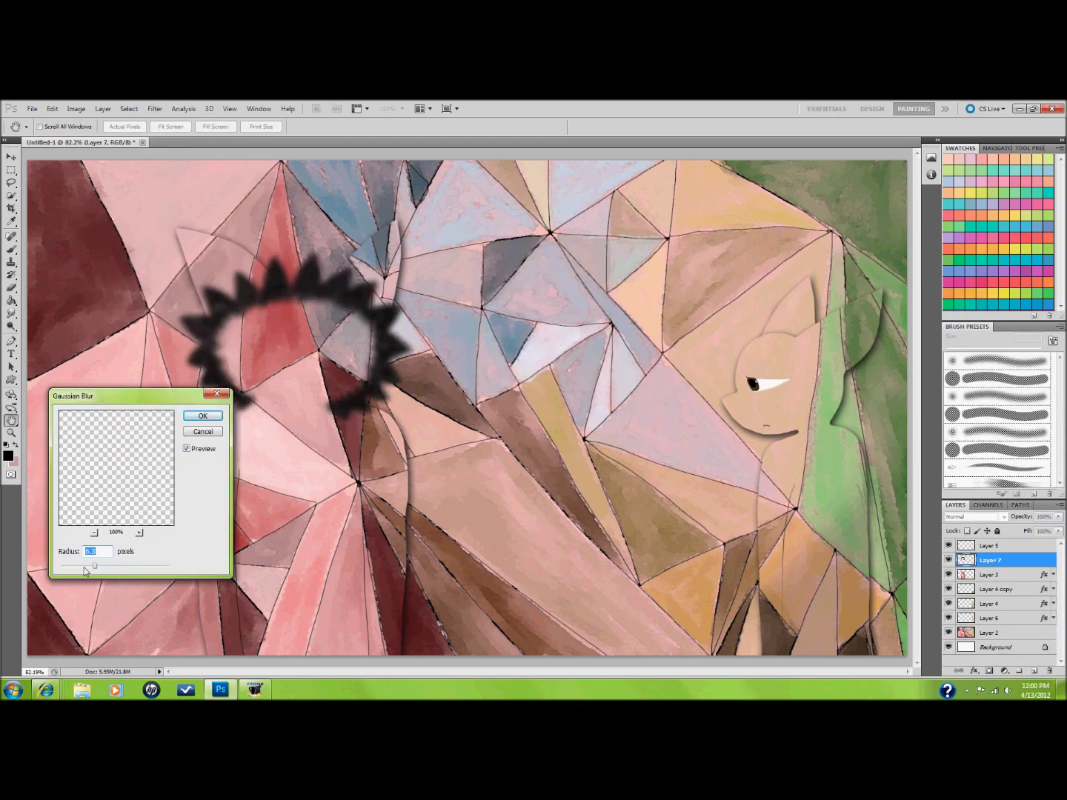
# - Confirm the Brightness/Contrast adjustment on the spiky mane and temporarily hide the mane layer
pyautogui.click(217, 510)
pyautogui.hotkey('ctrl', 'shift', 'alt', 'e')
pyautogui.press('v')
pyautogui.rightClick(963, 574)
pyautogui.press('Escape')
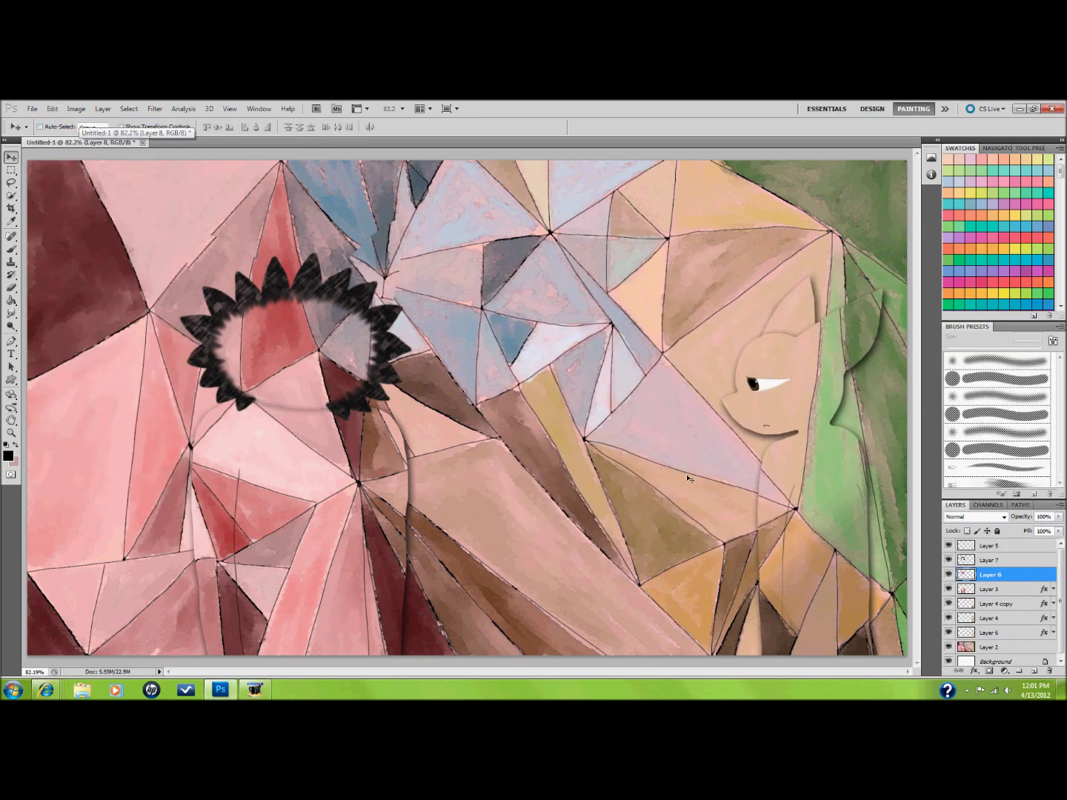
pyautogui.click(948, 575)
pyautogui.press('b')
# - Merge the spiky mane into Layer 3, duplicate it twice, and confirm a Hue/Saturation adjustment
pyautogui.click(990, 588)
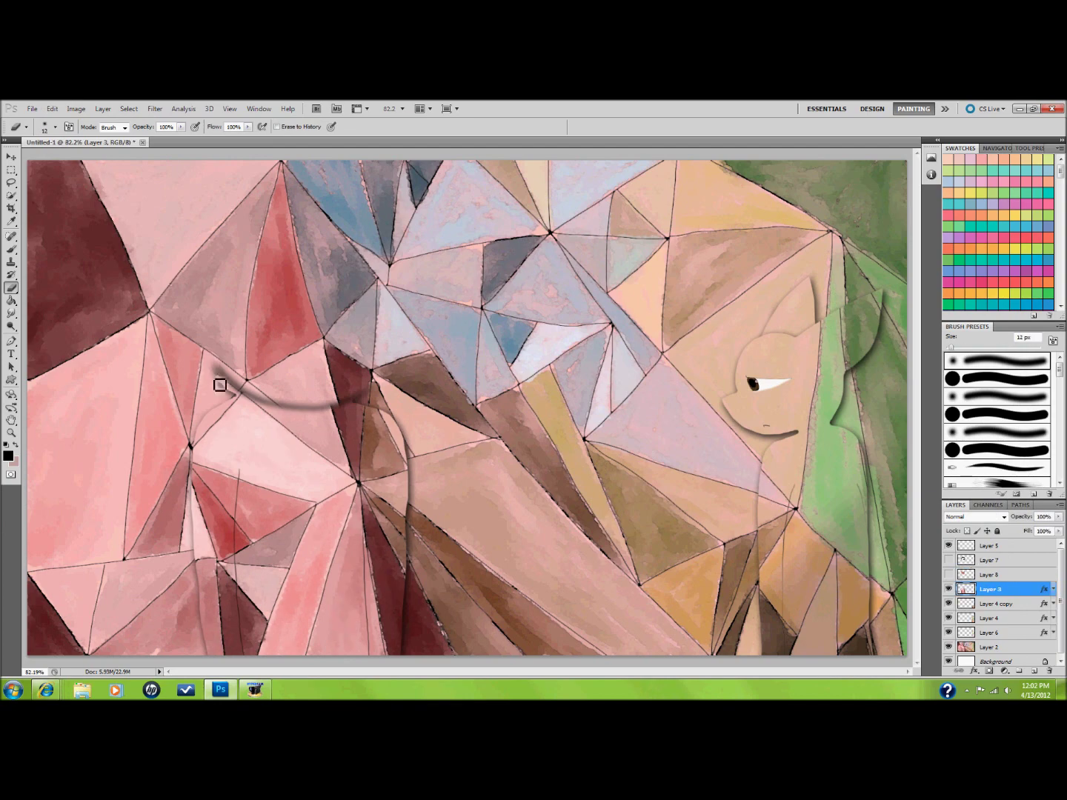
pyautogui.hotkey('ctrl', 'alt', 'z')
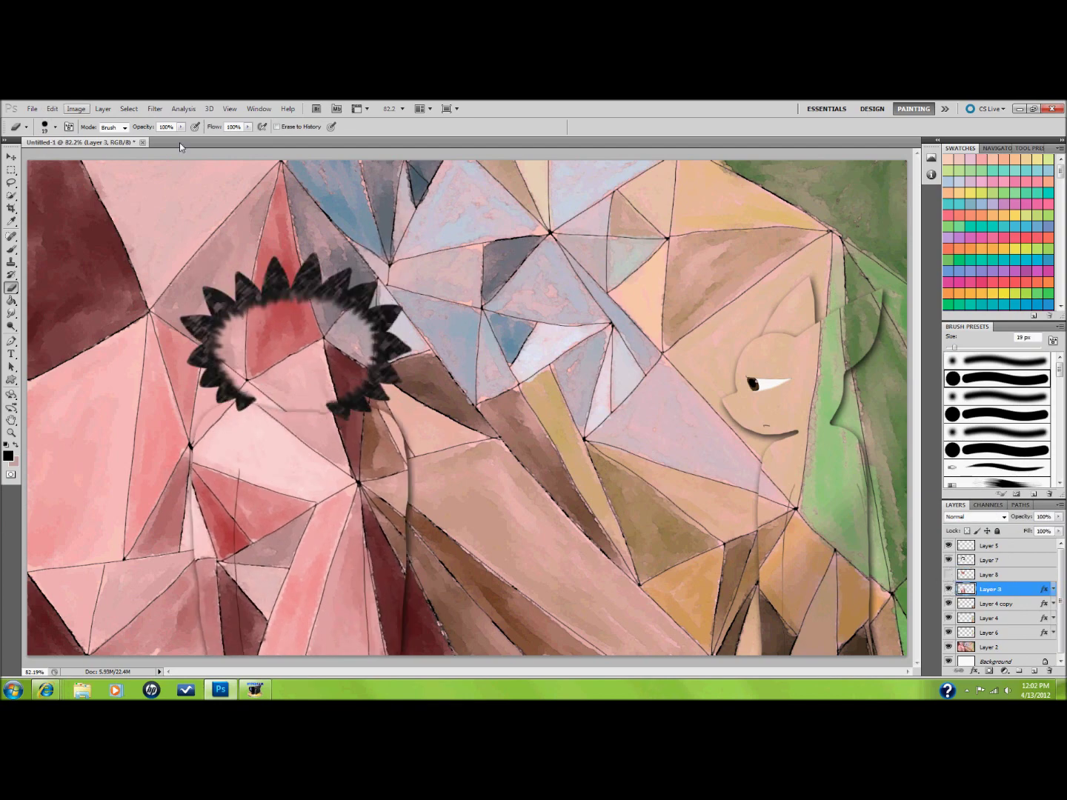
pyautogui.hotkey('ctrl', 'alt', 'z')
pyautogui.hotkey('ctrl', 'j')
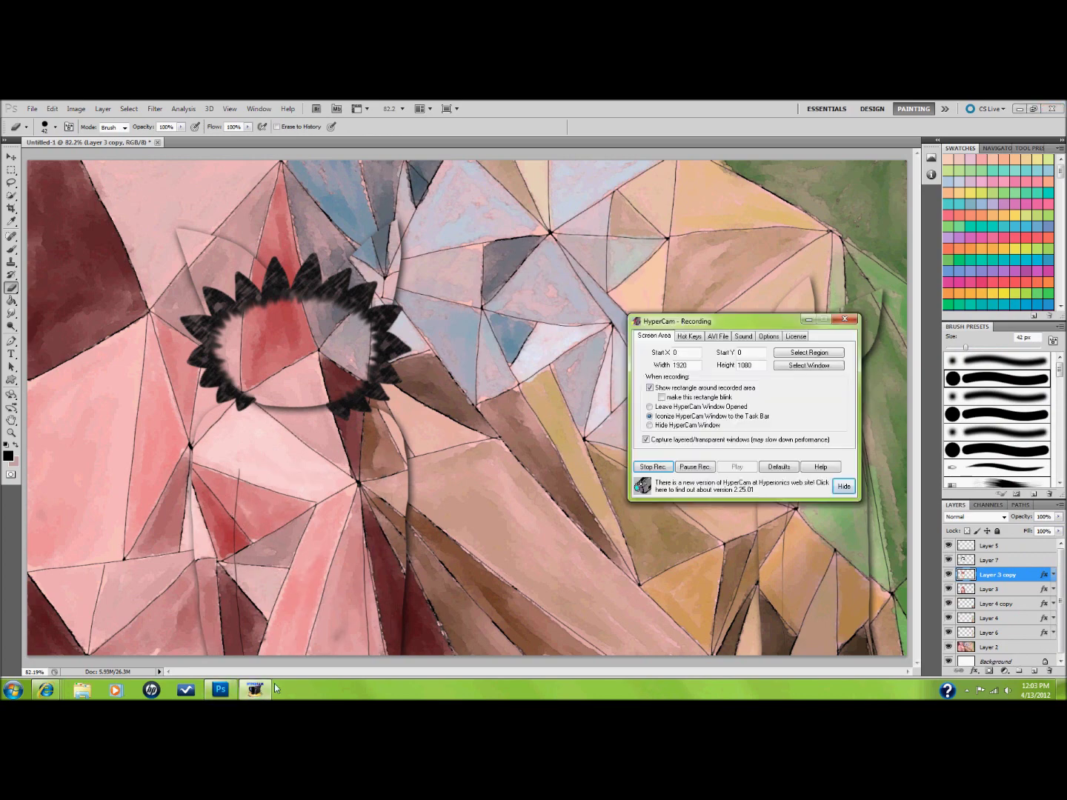
pyautogui.hotkey('ctrl', 'j')
pyautogui.hotkey('ctrl', 'u')
pyautogui.press('Return')
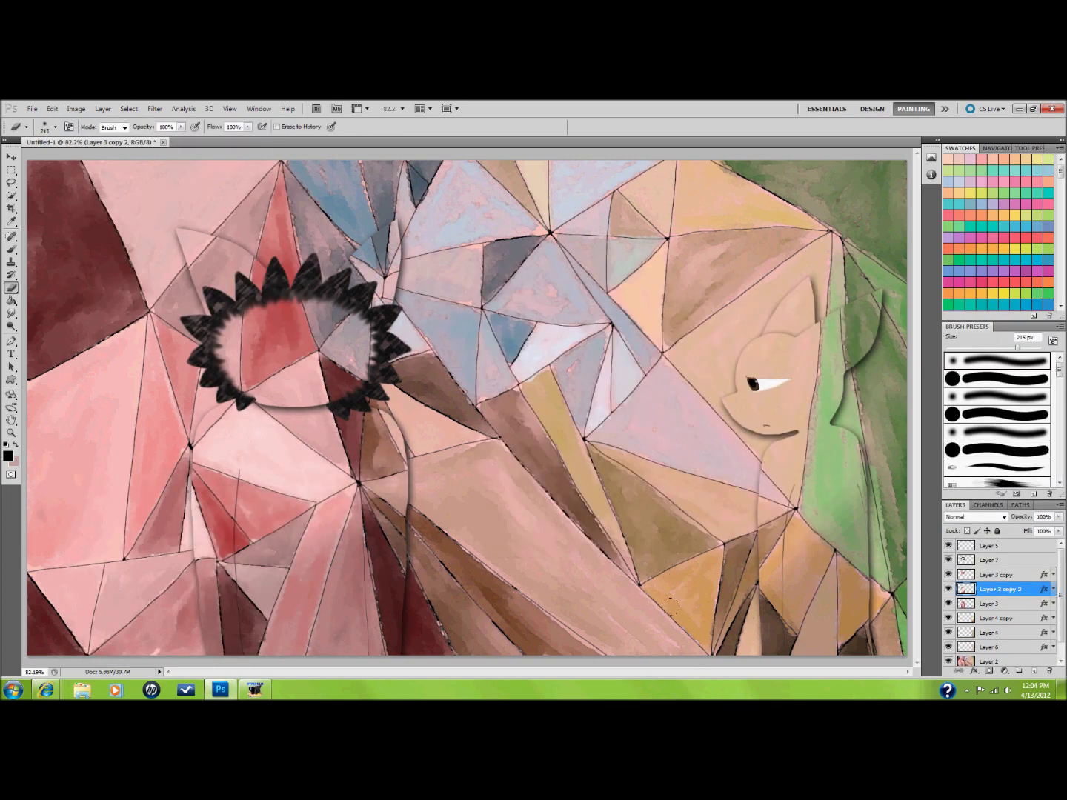
# - Add a new top layer and paint a white slit eye on the left cat on Layer 3 copy
pyautogui.hotkey('ctrl', 'shift', 'alt', 'n')
pyautogui.click(997, 589)
pyautogui.press('x')
pyautogui.press('b')
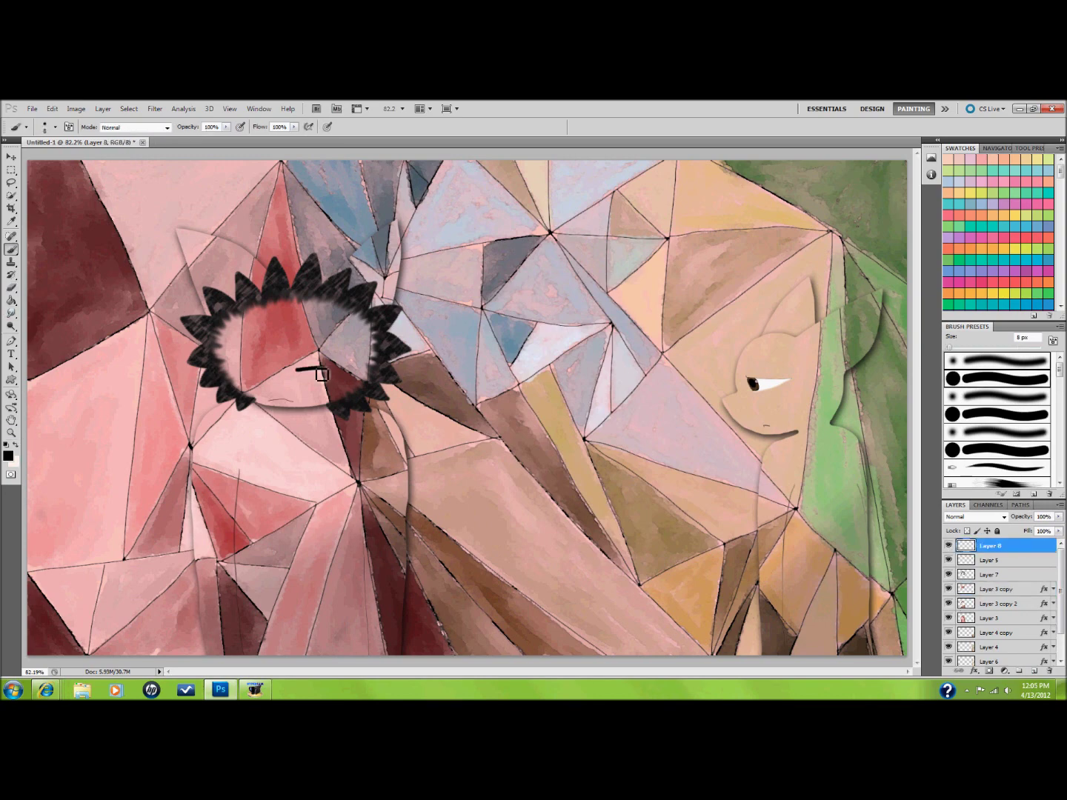
pyautogui.moveTo(291, 369); pyautogui.dragTo(344, 370)
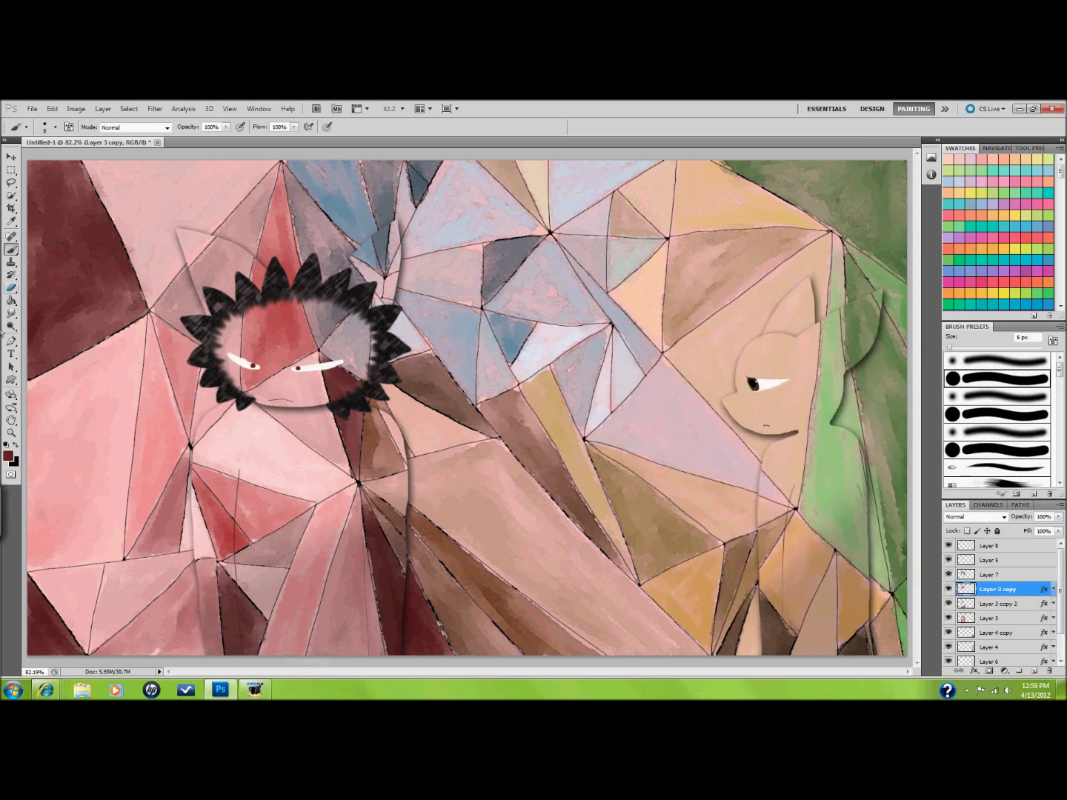
# - Add red pupils on Layer 8, undo stray marks, and refine them with Smudge and Eraser
pyautogui.click(963, 546)
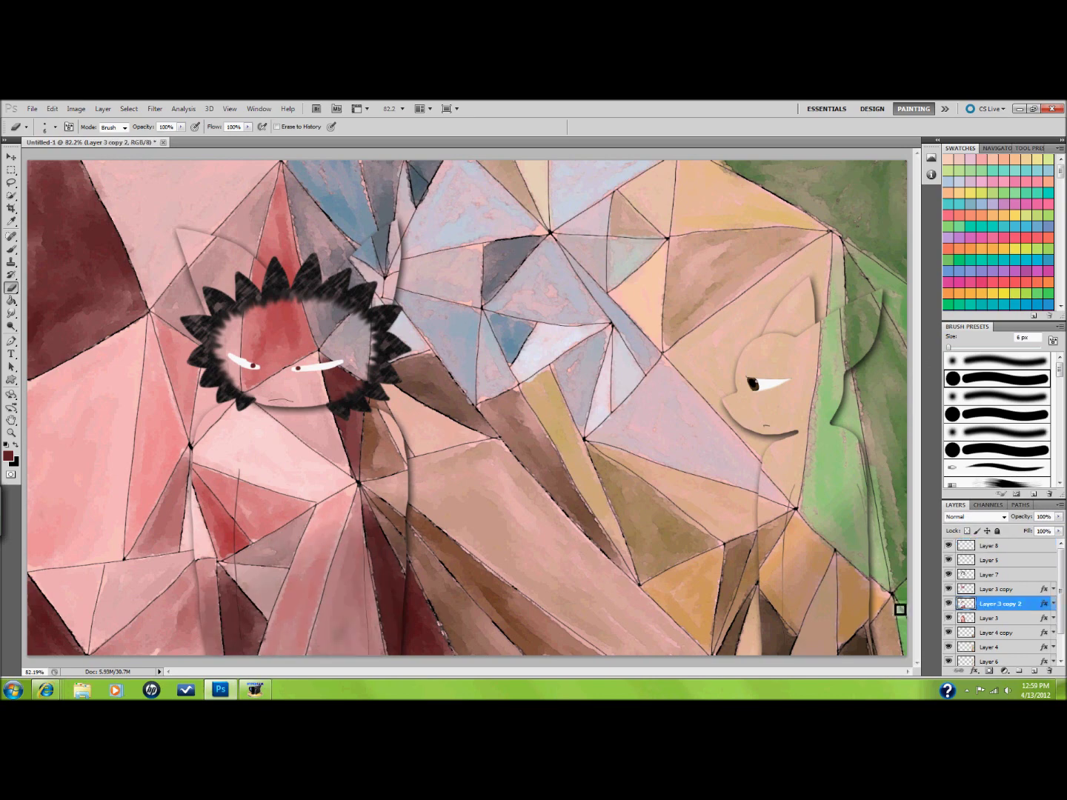
pyautogui.click(963, 604)
pyautogui.click(993, 589)
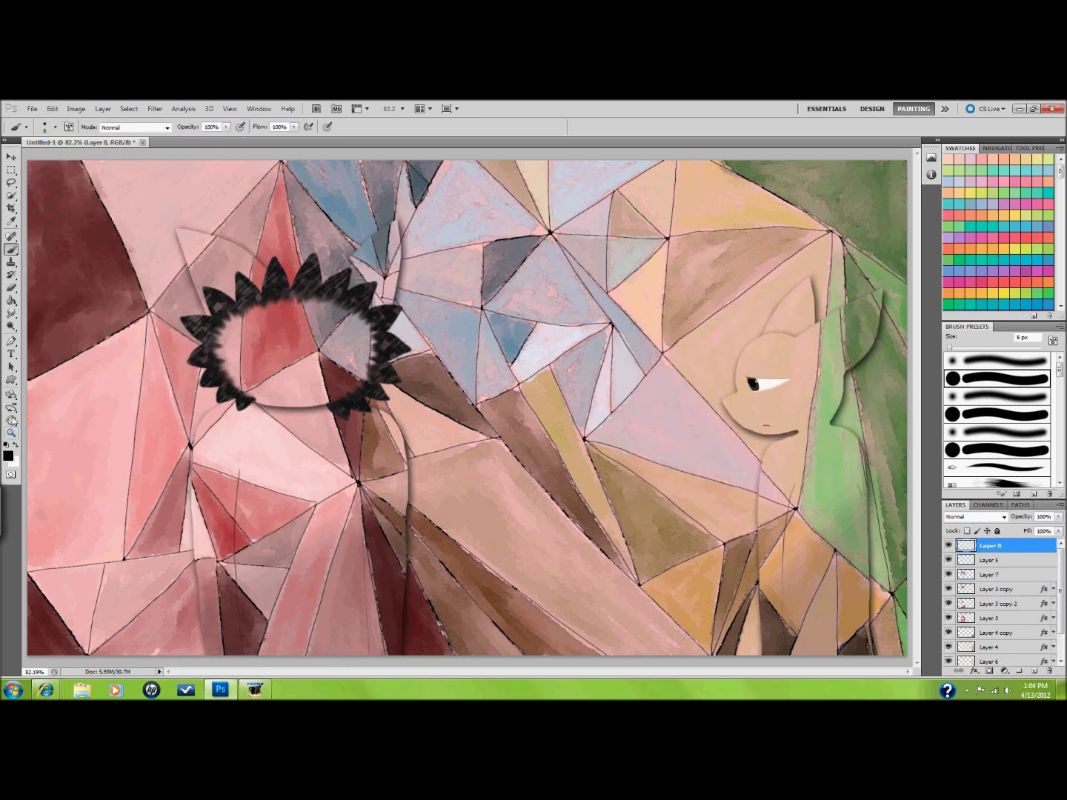
pyautogui.hotkey('ctrl', 'z')
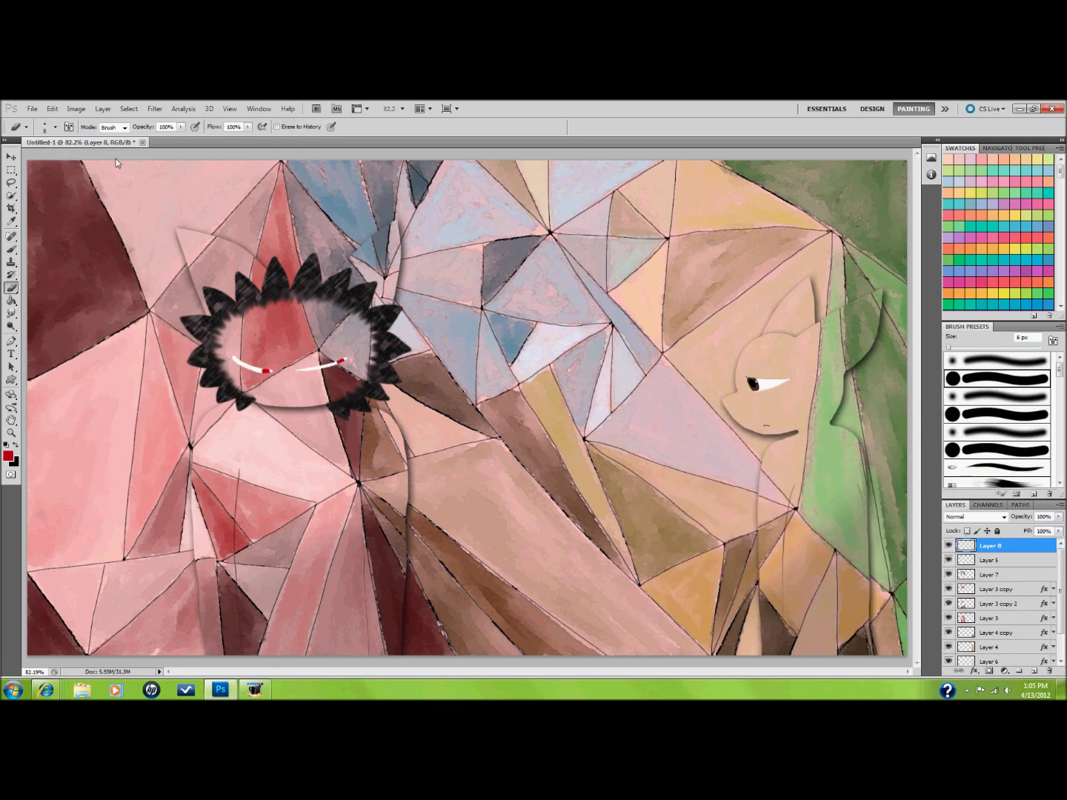
pyautogui.press('r')
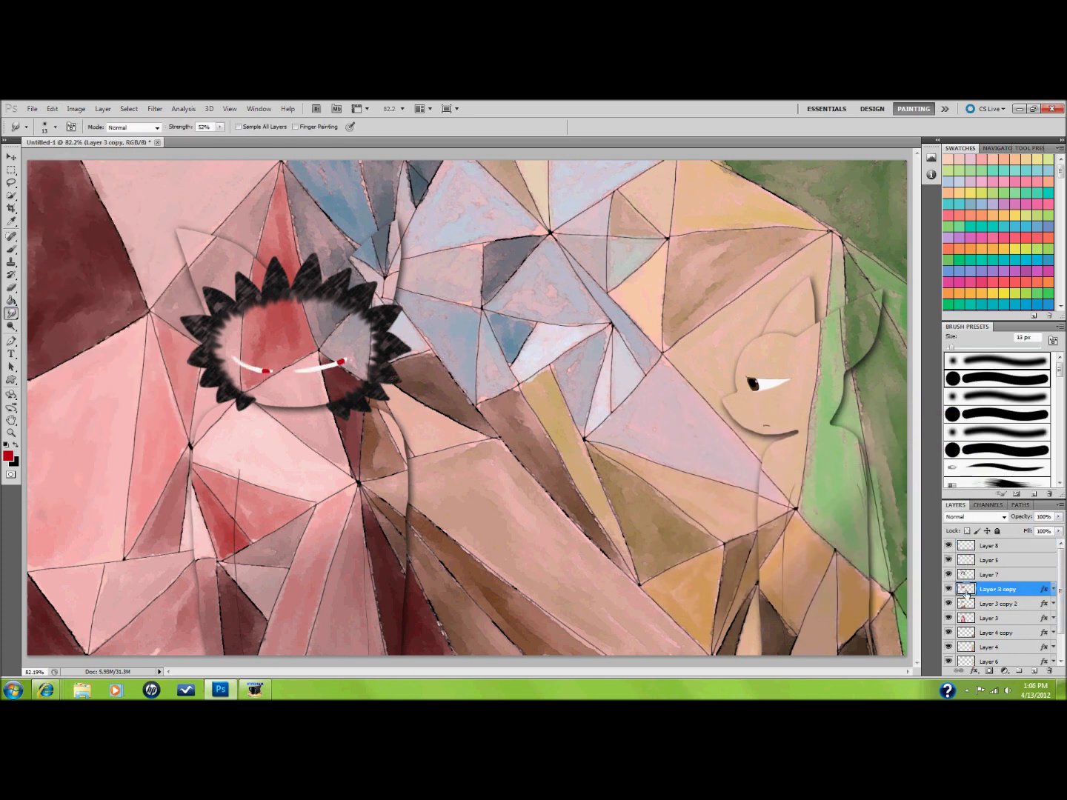
pyautogui.press('e')
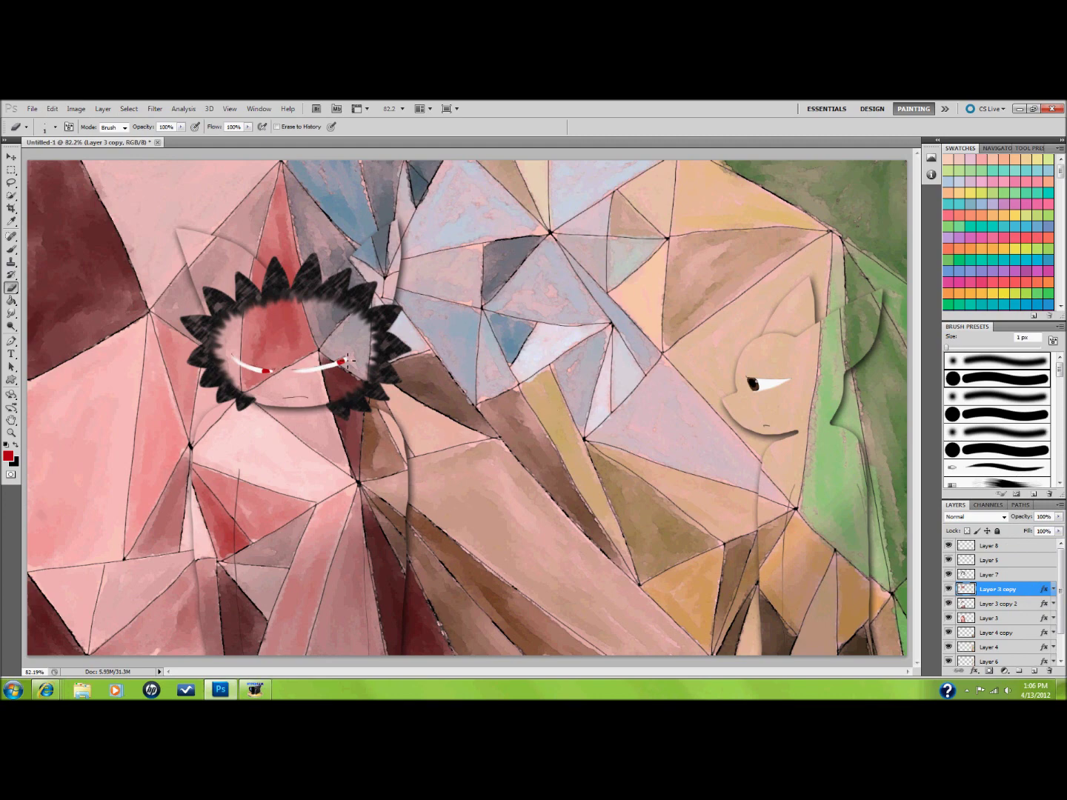